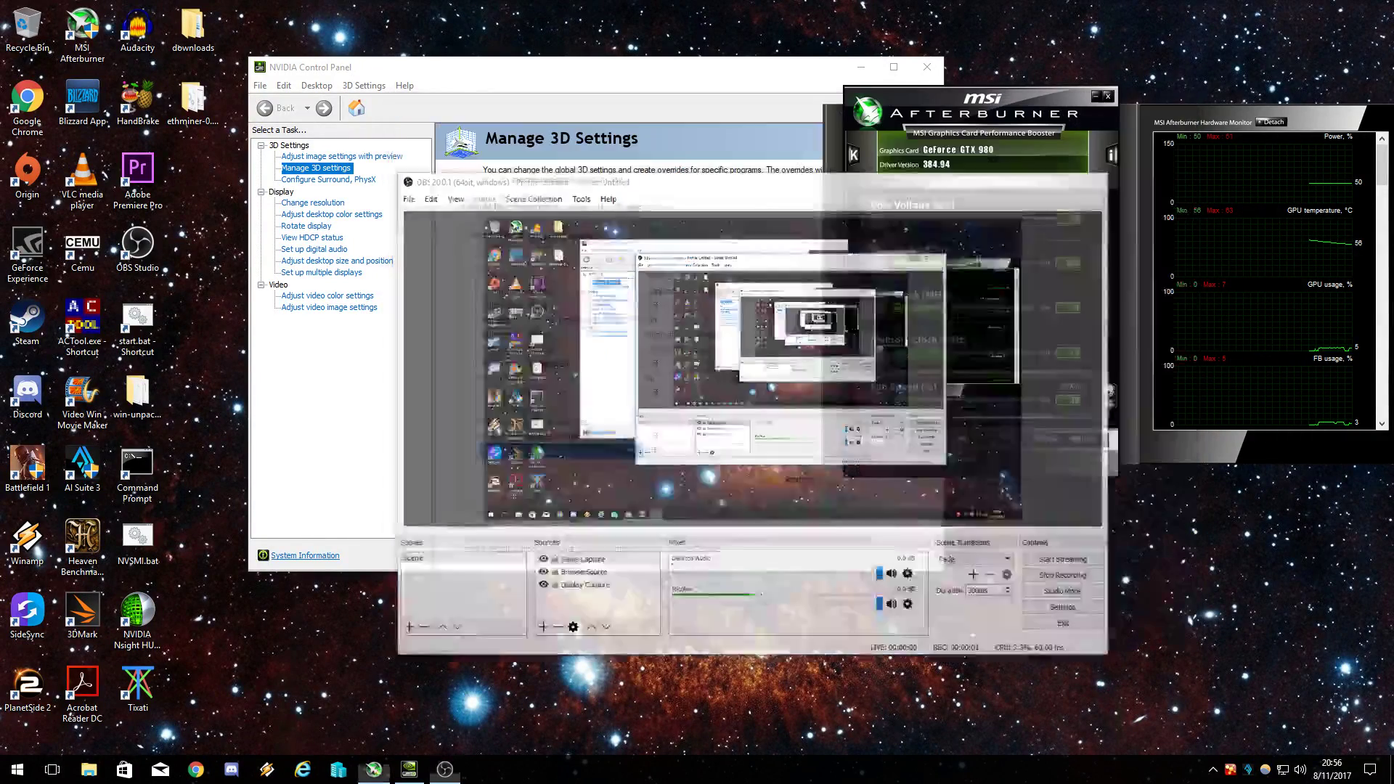
left_click_drag(595, 67, 475, 56)
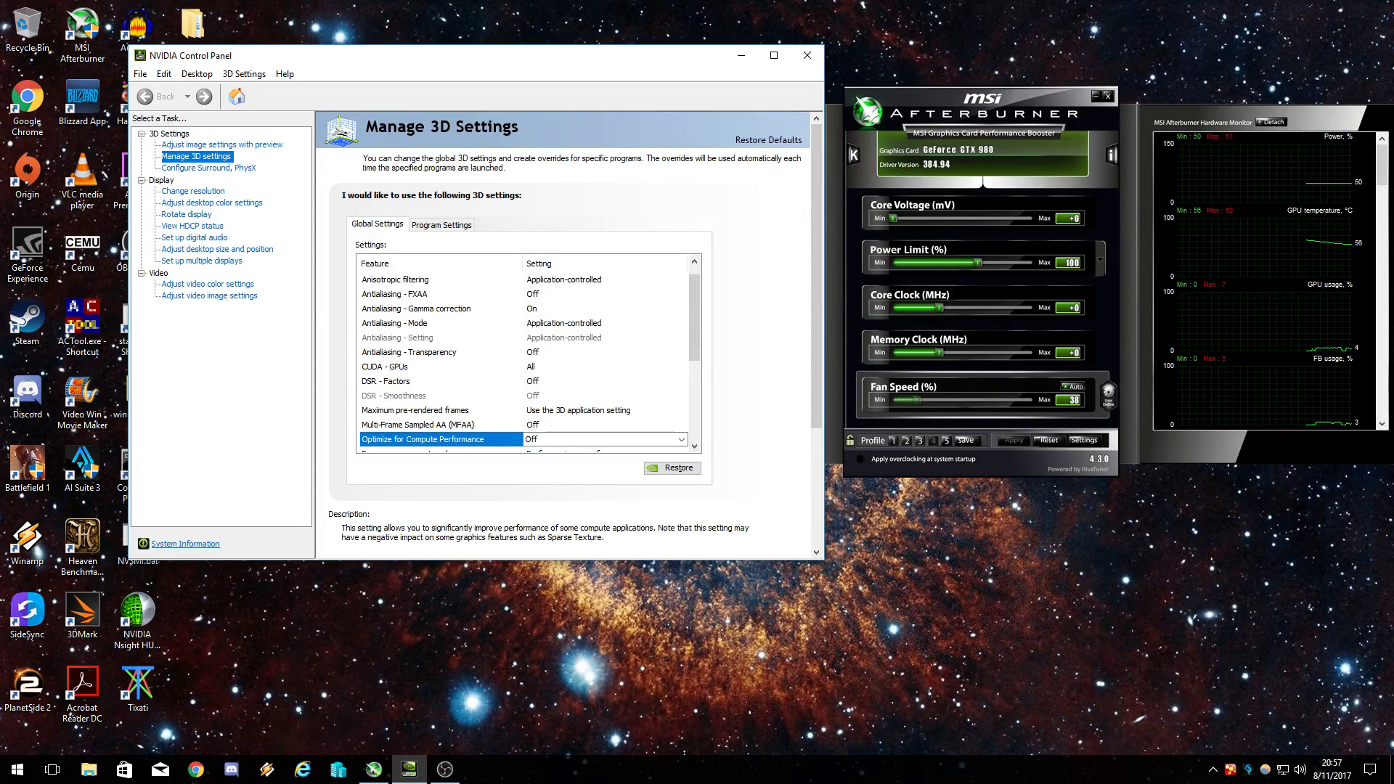
left_click_drag(532, 57, 665, 57)
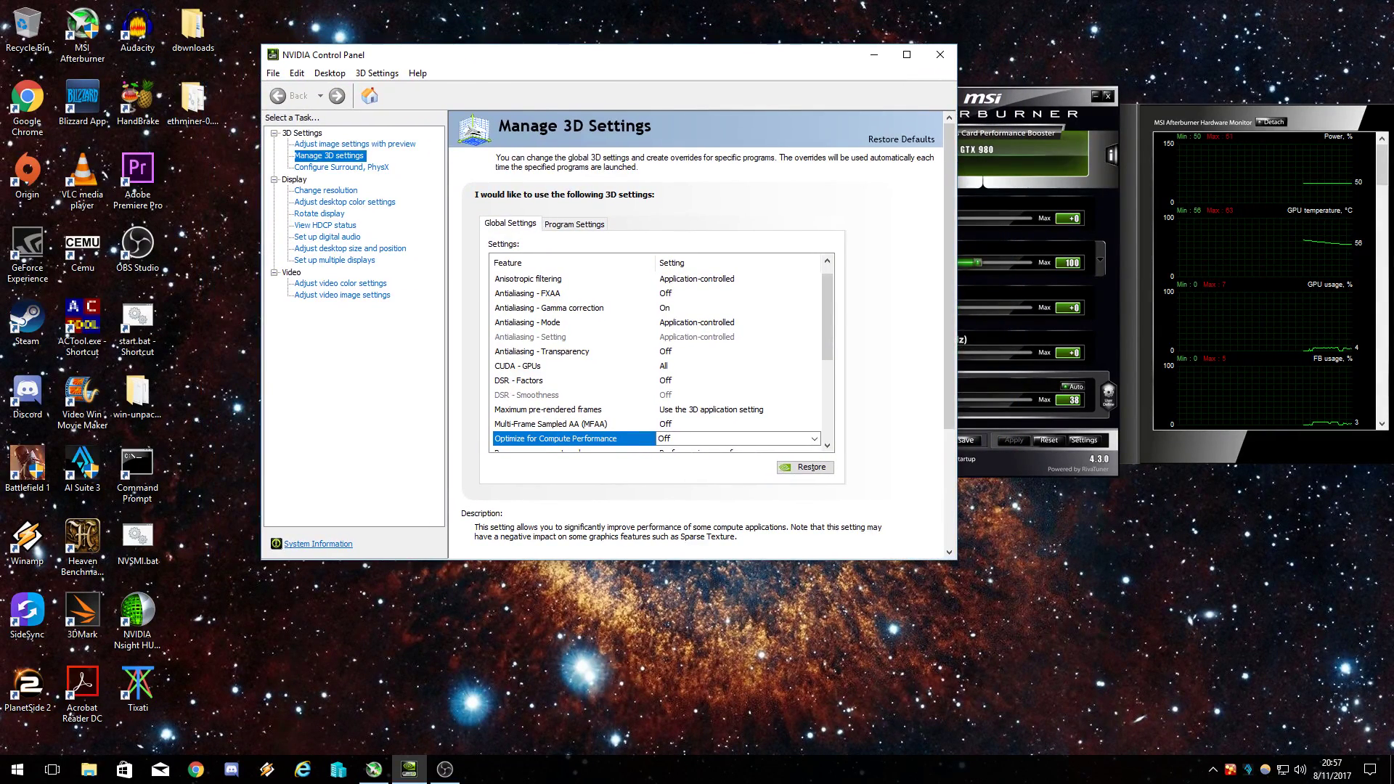
left_click_drag(538, 58, 426, 68)
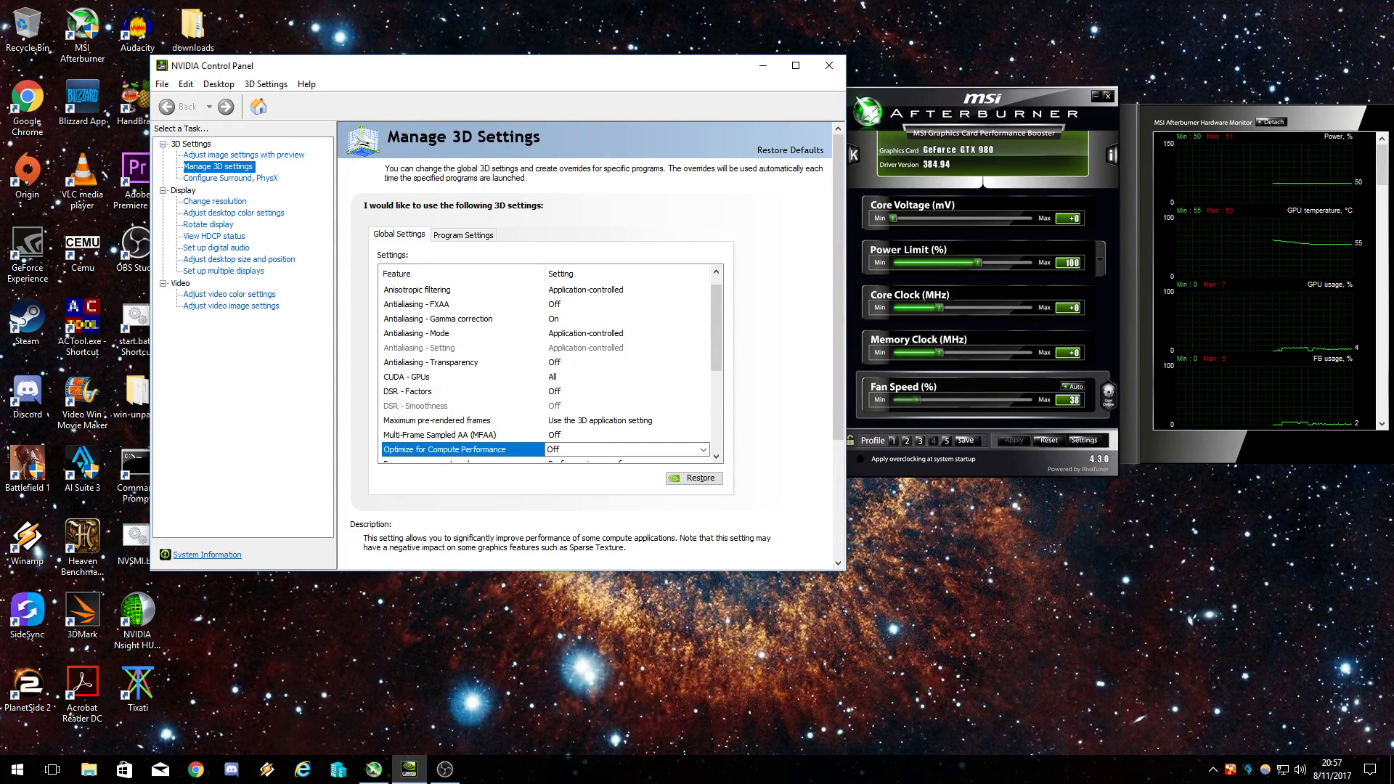
left_click_drag(465, 66, 581, 69)
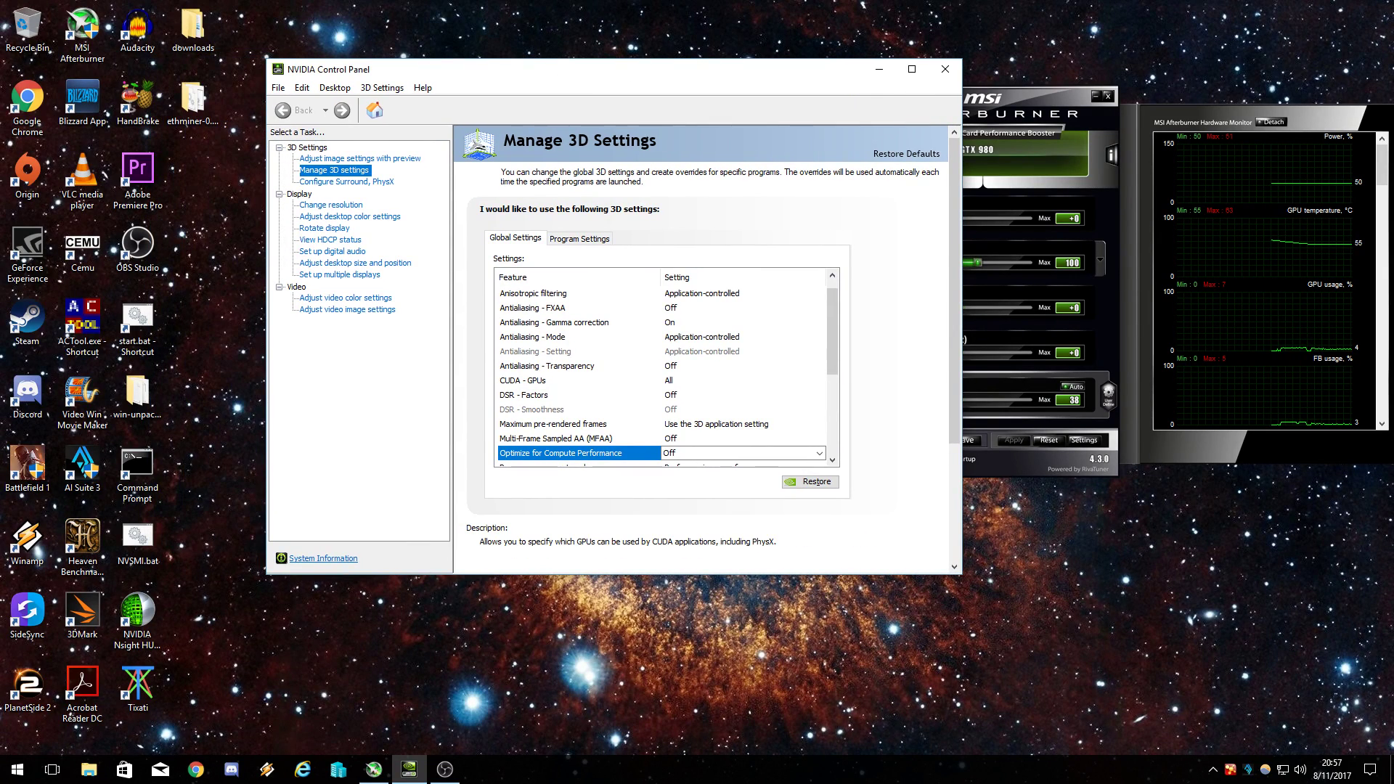
right_click(1011, 513)
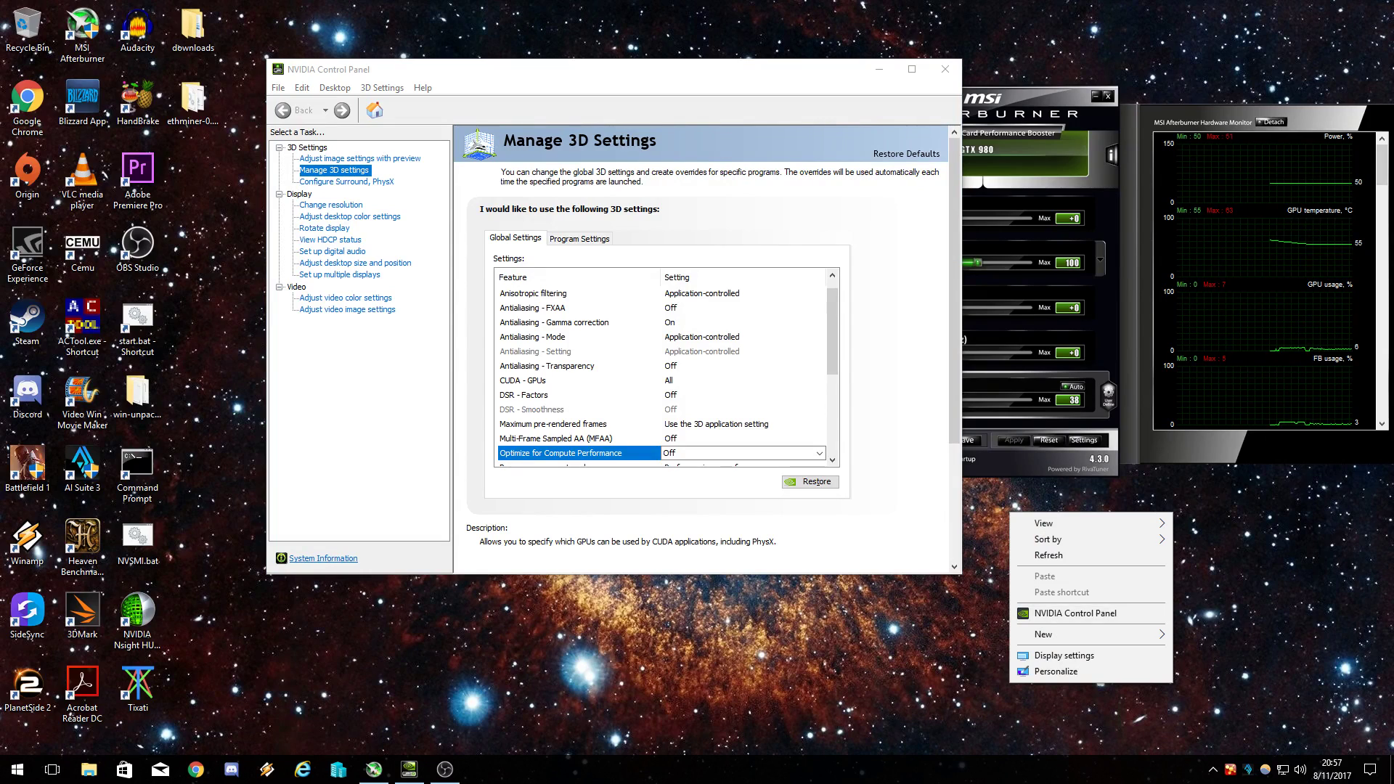
left_click(901, 465)
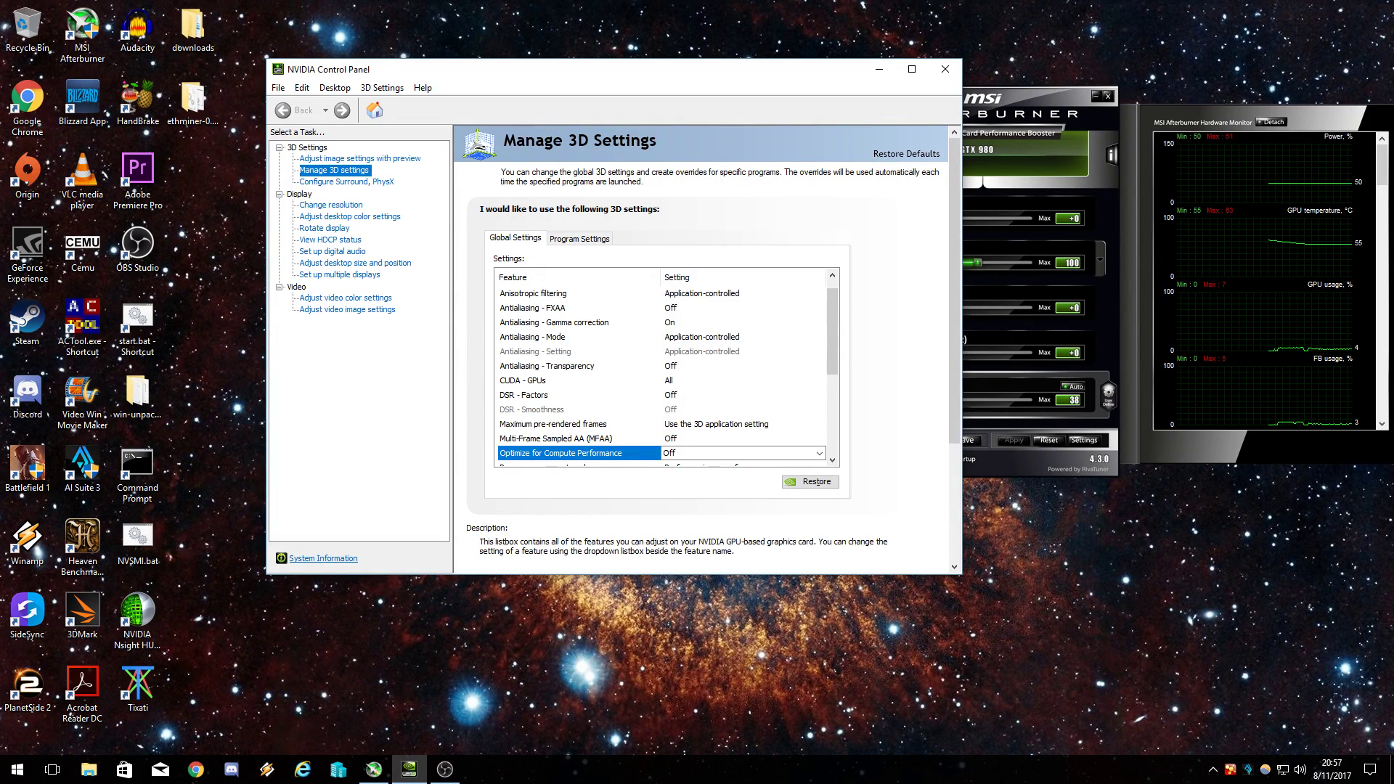
left_click_drag(833, 324, 833, 337)
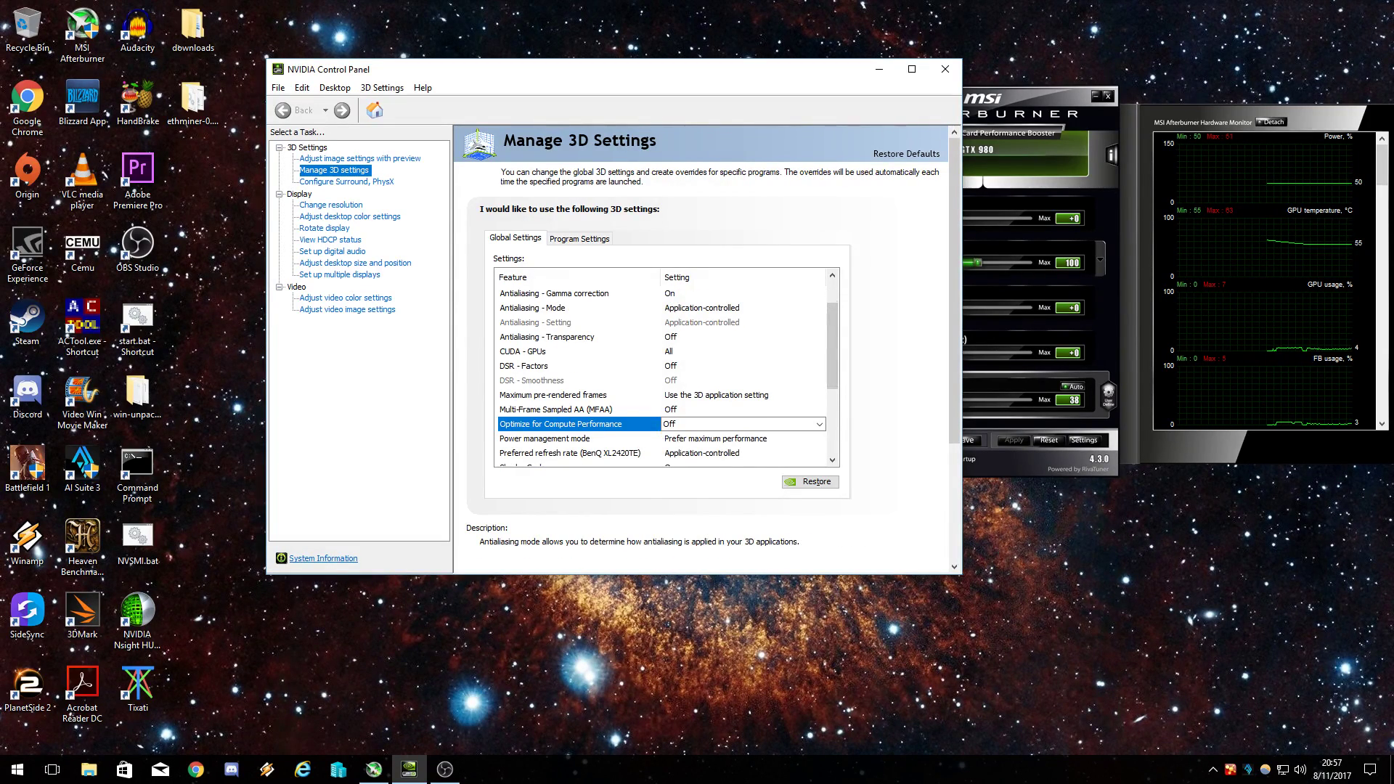
left_click(211, 319)
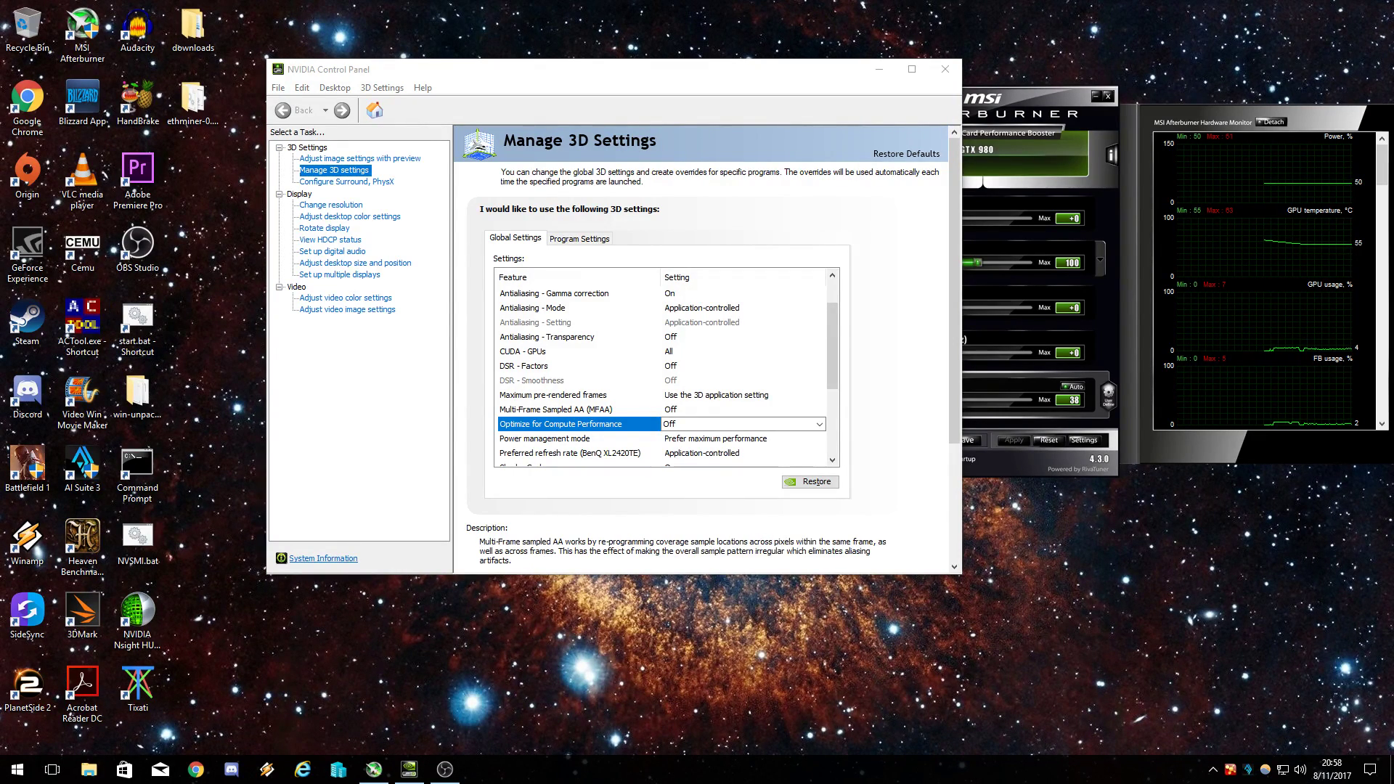
double_click(138, 325)
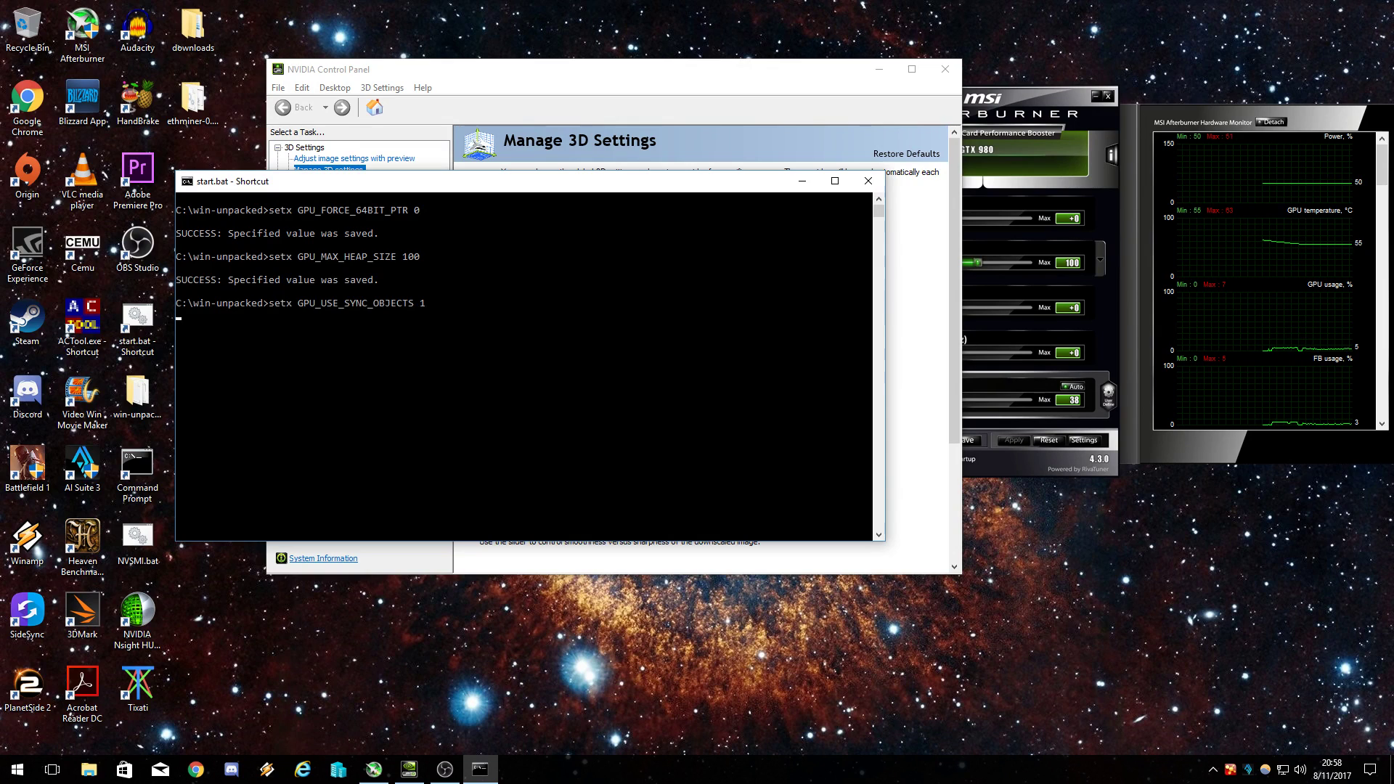
left_click_drag(400, 181, 292, 95)
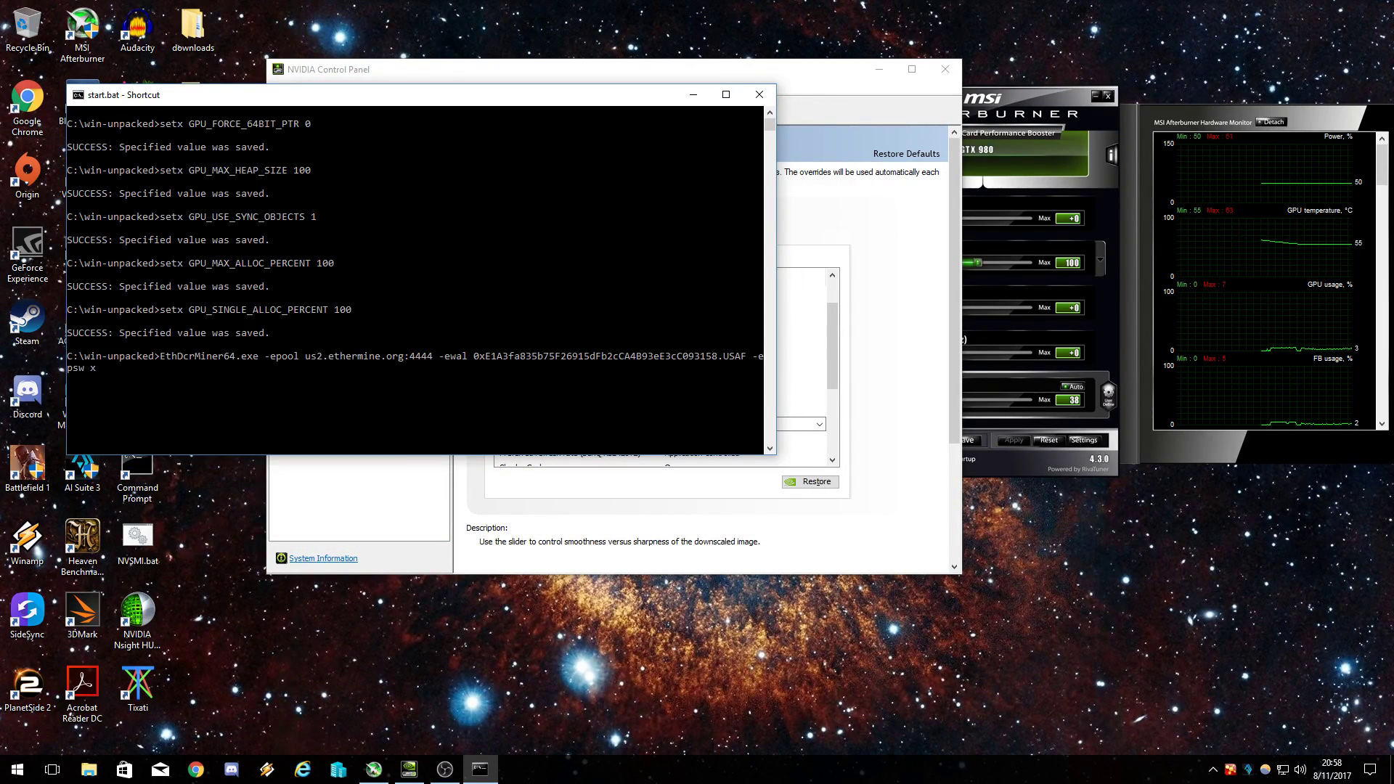
left_click_drag(459, 356, 744, 369)
left_click(651, 426)
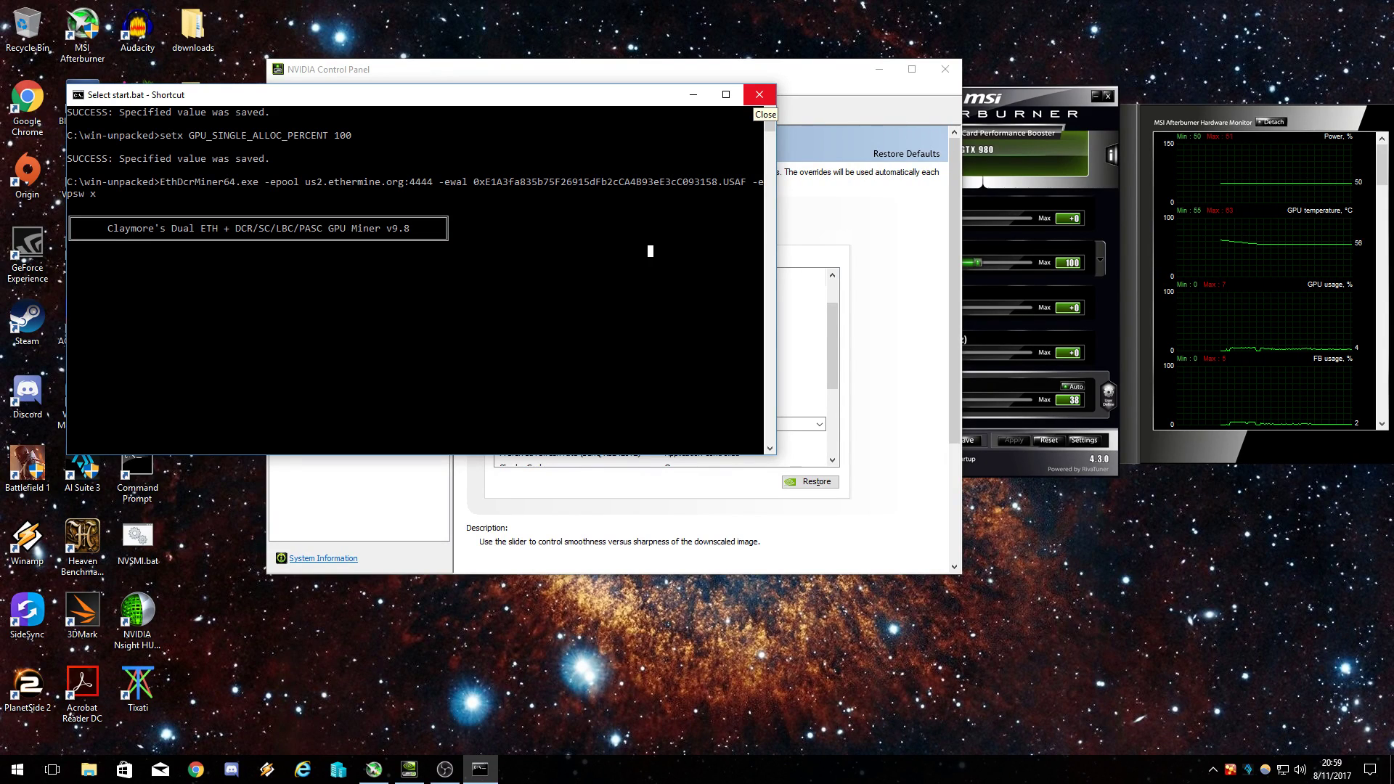
left_click(760, 95)
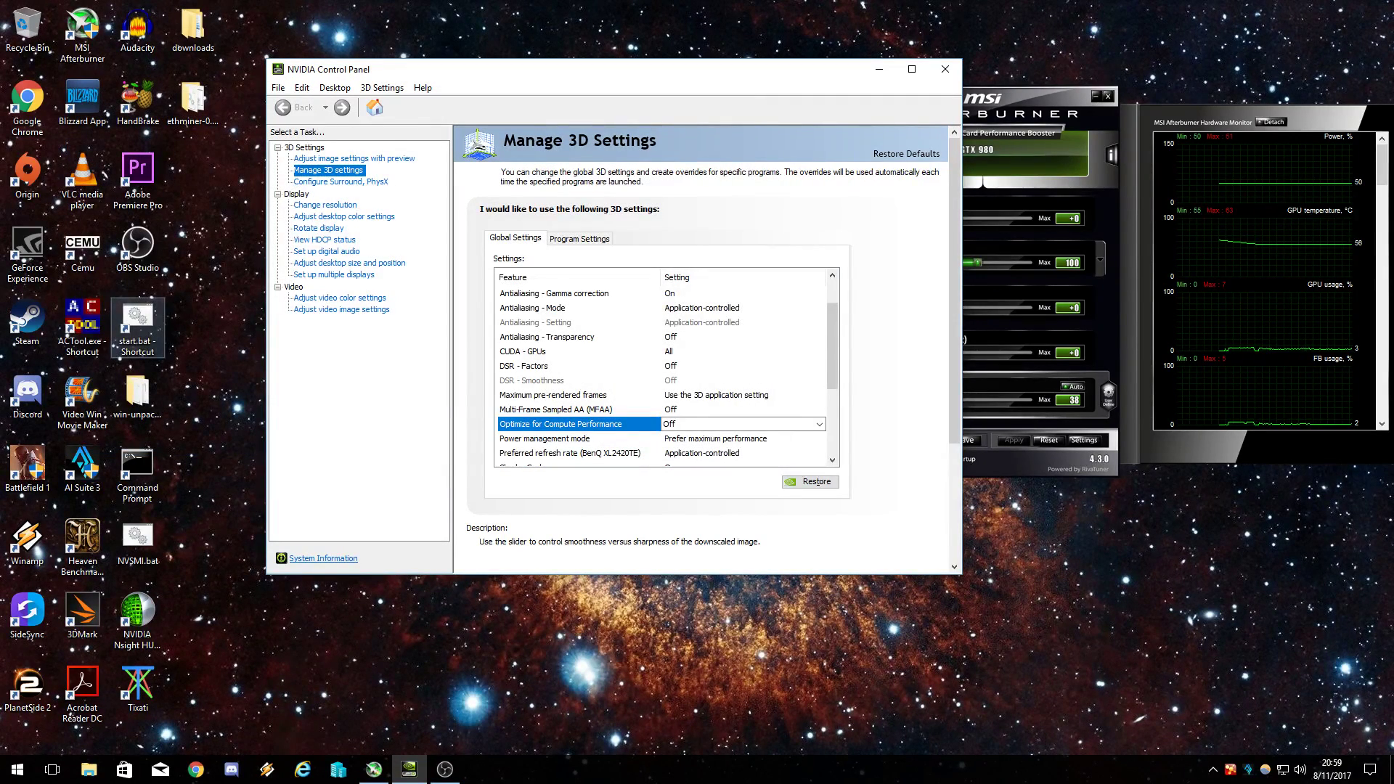
Run the Ethereum miner from the start.bat shortcut, examine its reported hashrate, and close its console
double_click(137, 319)
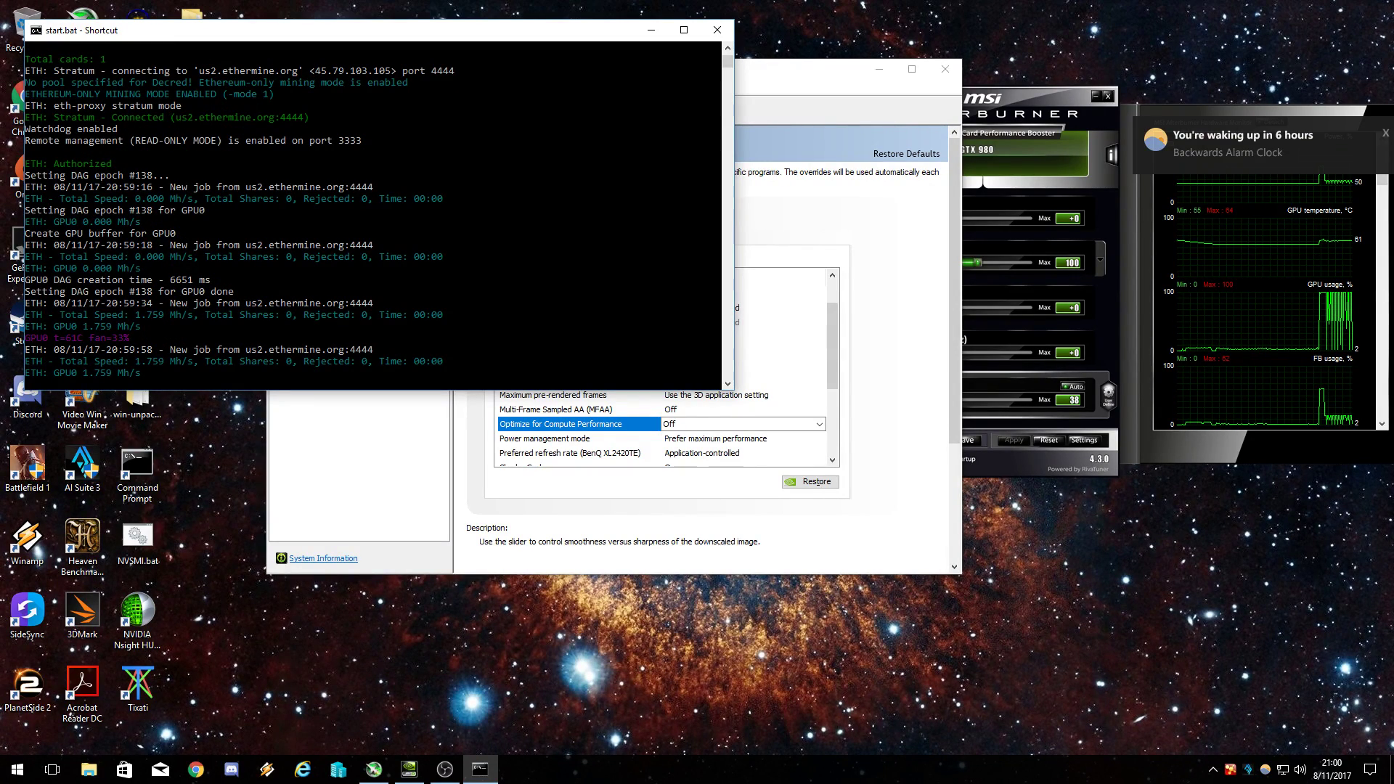
left_click_drag(135, 361, 205, 372)
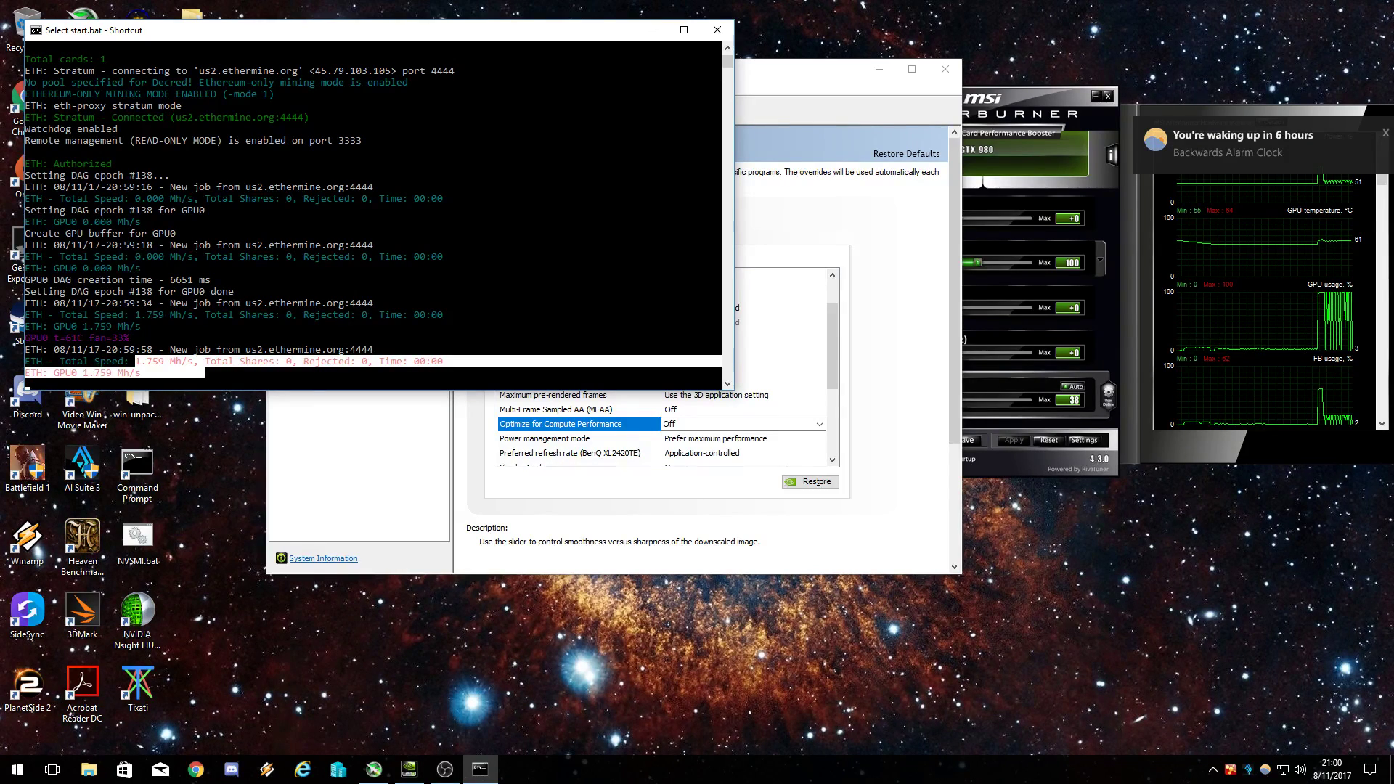
left_click(254, 373)
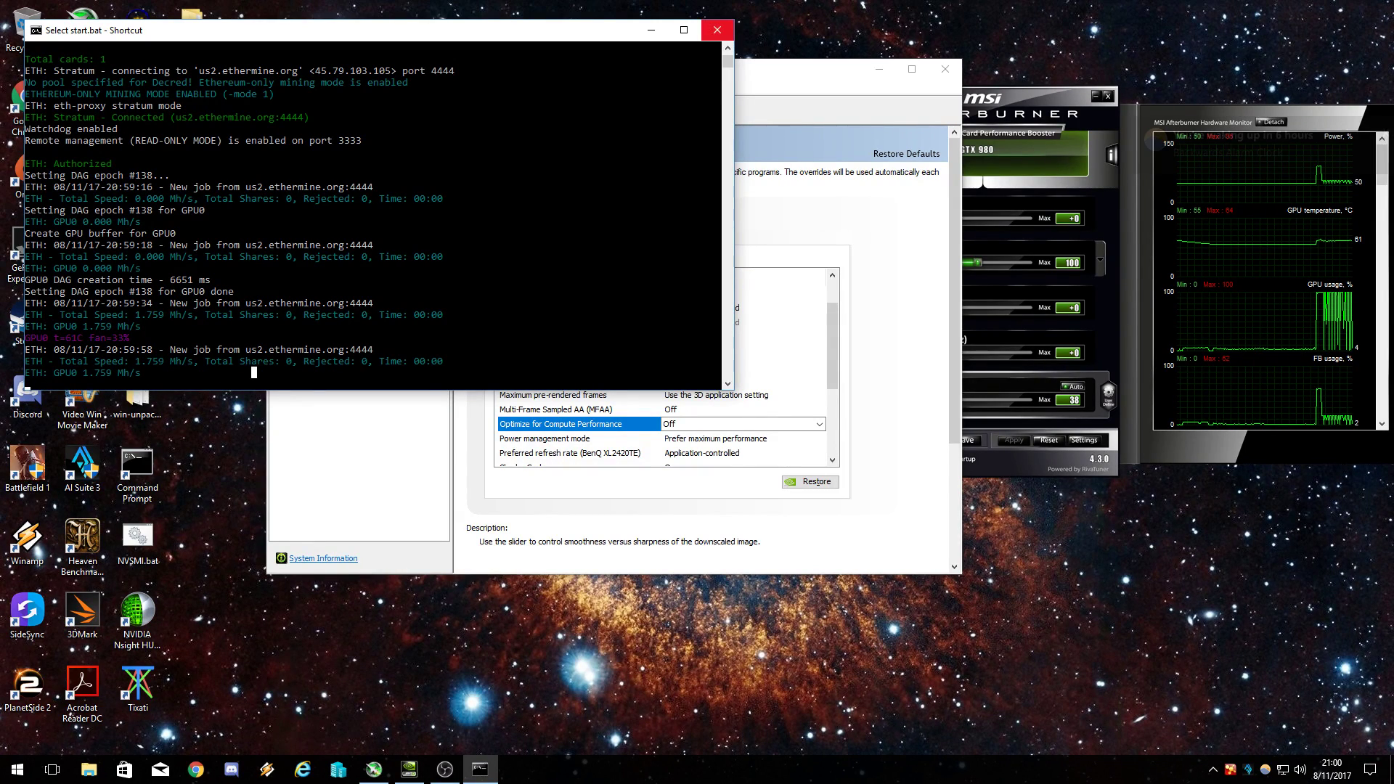
left_click(716, 30)
Inspect the GPU usage graph, close MSI Afterburner, and check the hidden system tray icons
left_click_drag(791, 70, 757, 73)
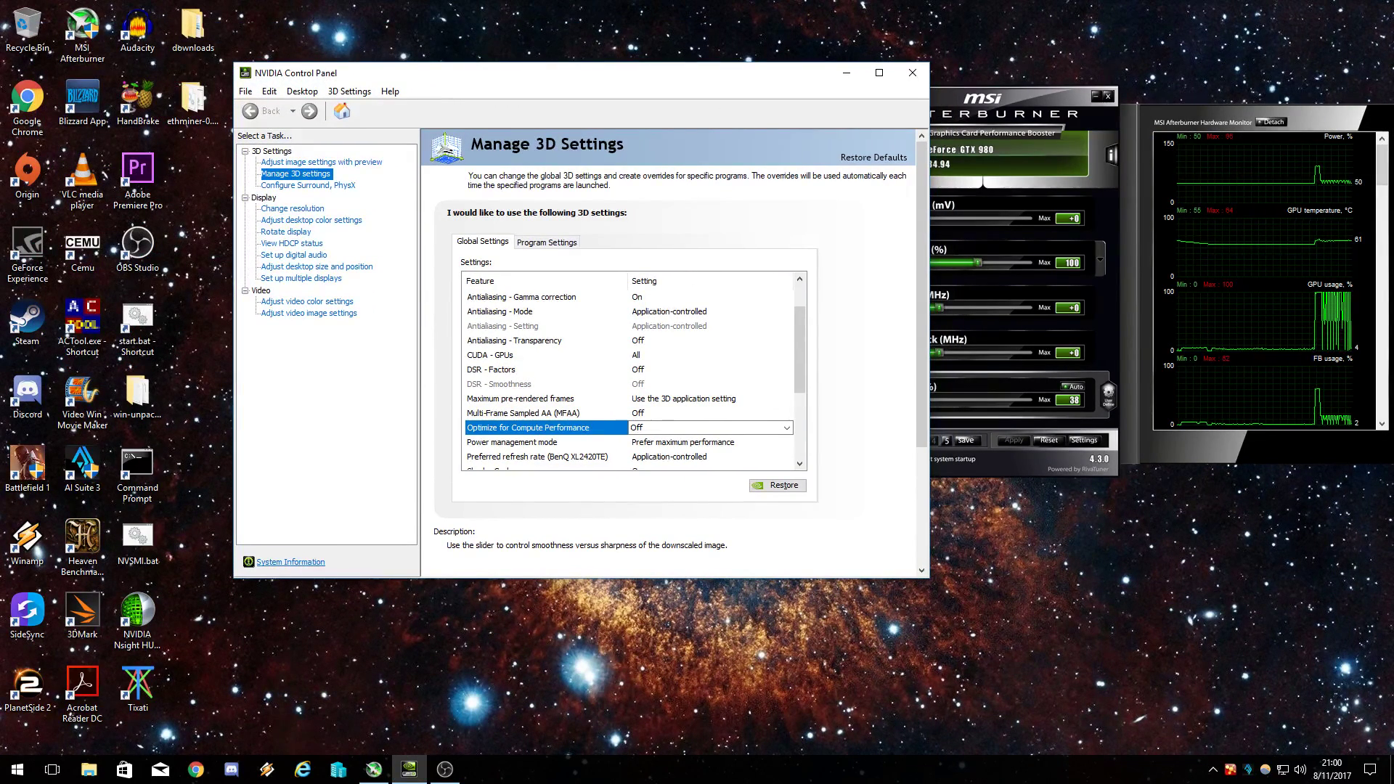
mouse_move(1324, 291)
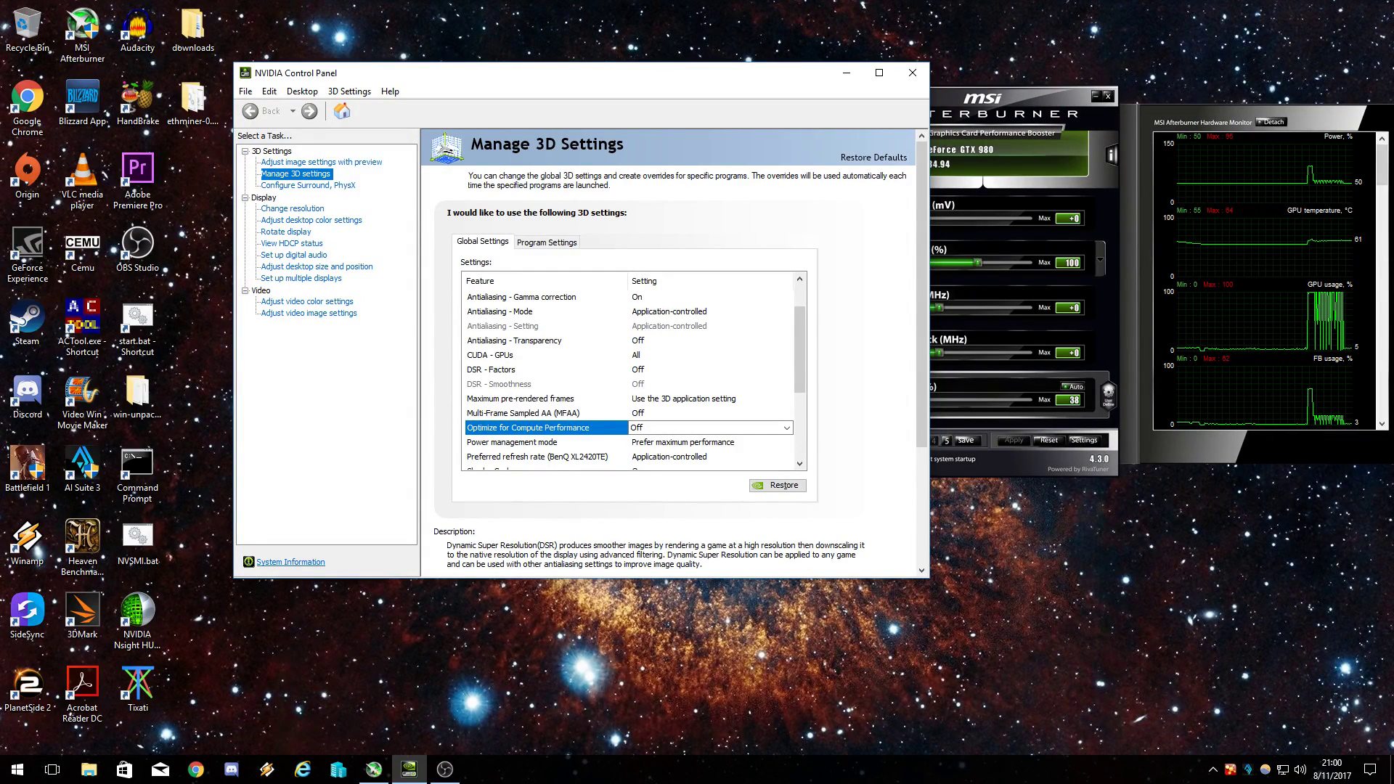
left_click(1107, 95)
left_click(1213, 770)
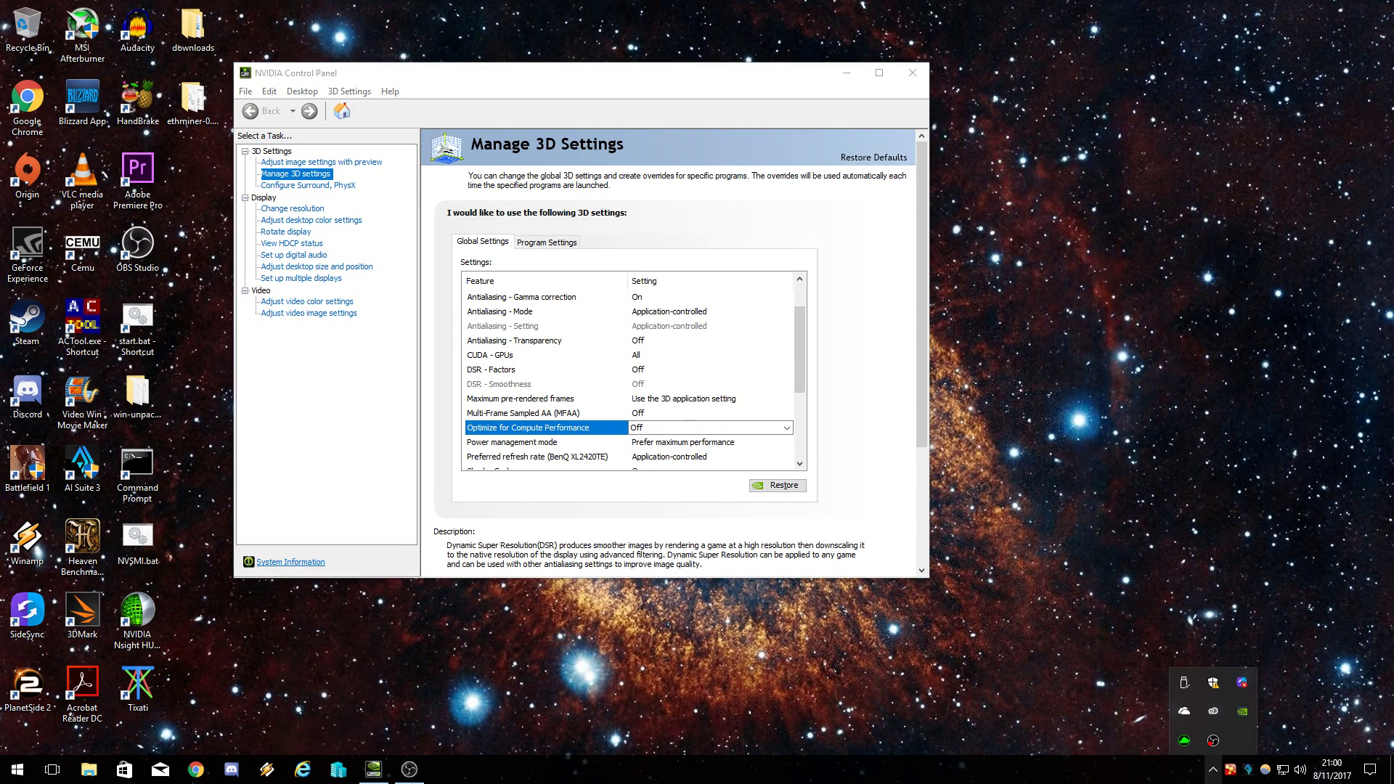
key("Escape")
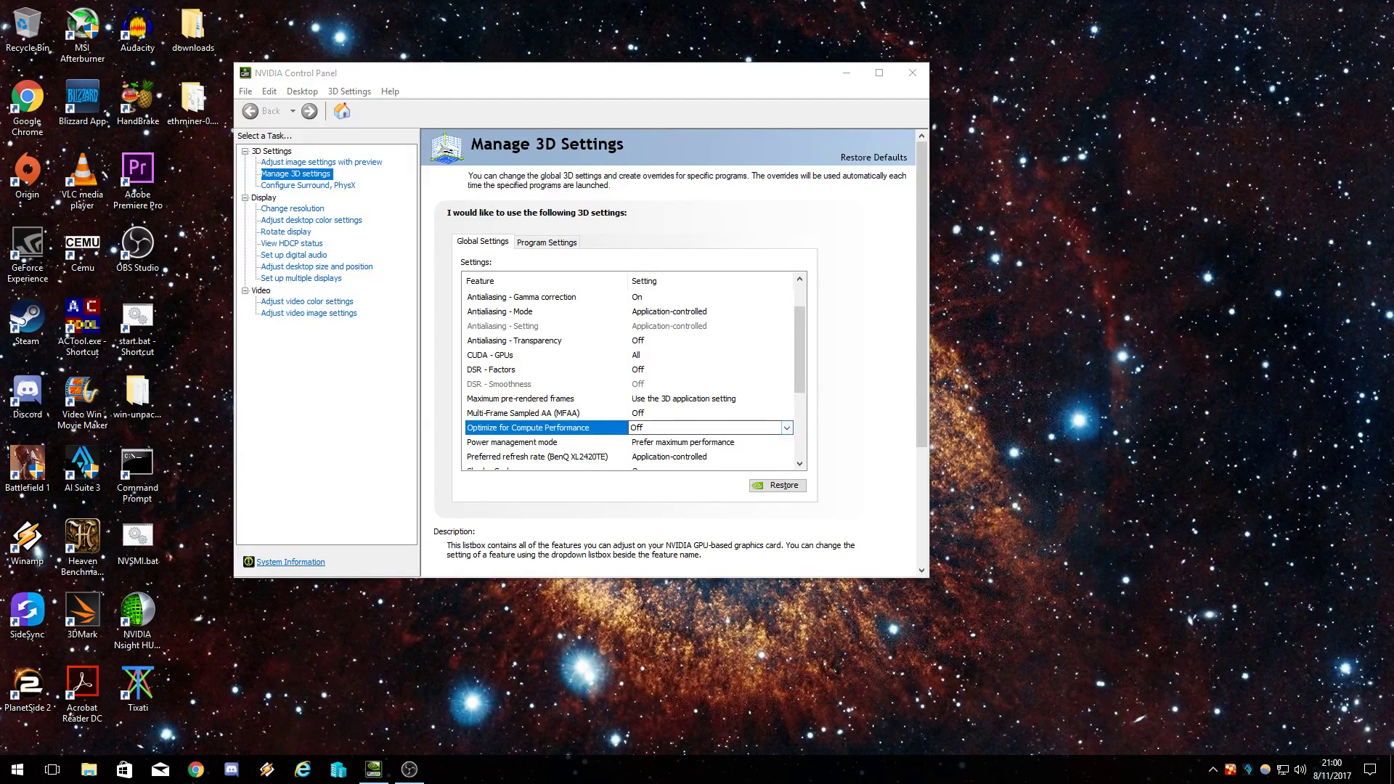
Bring up NVIDIA Control Panel from the desktop and apply Optimize for Compute Performance set to On in the global 3D settings
left_click_drag(634, 77, 758, 79)
right_click(262, 204)
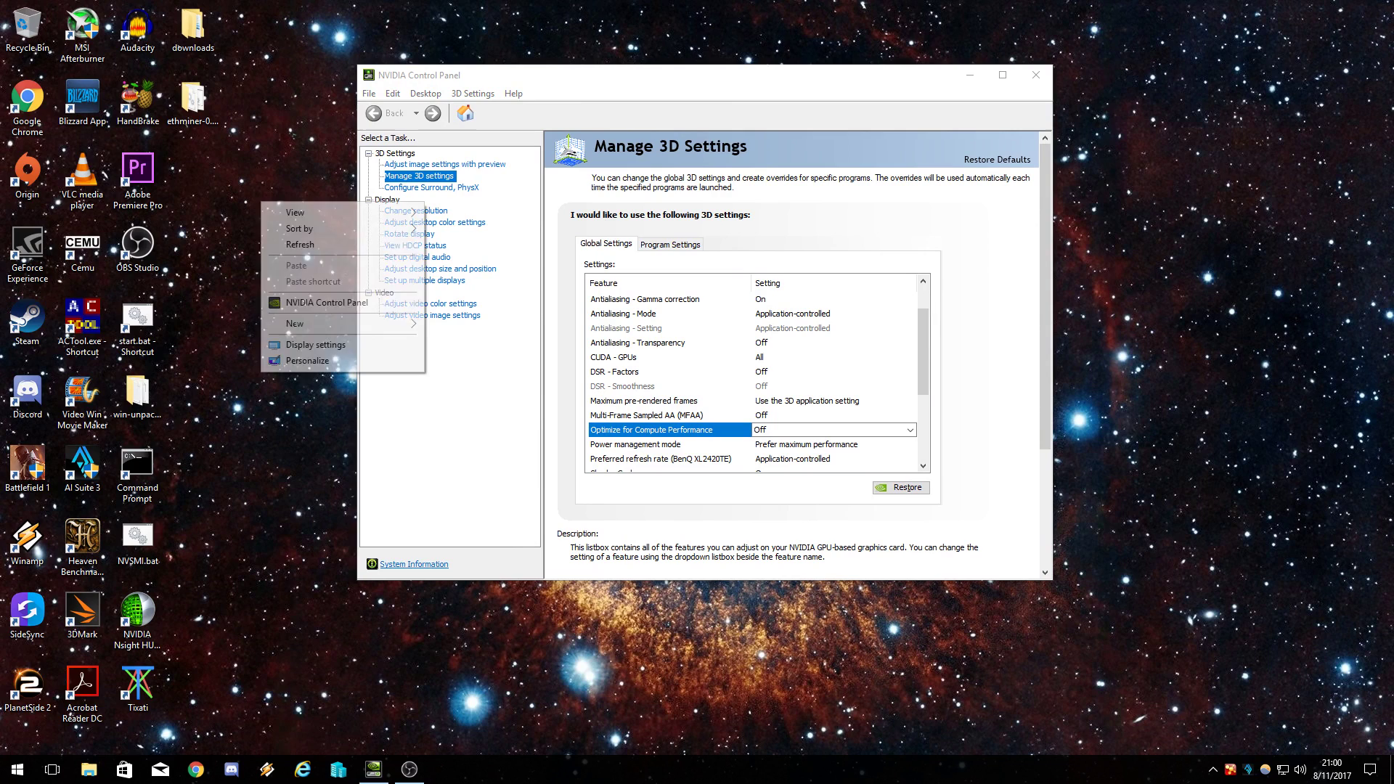
left_click(327, 303)
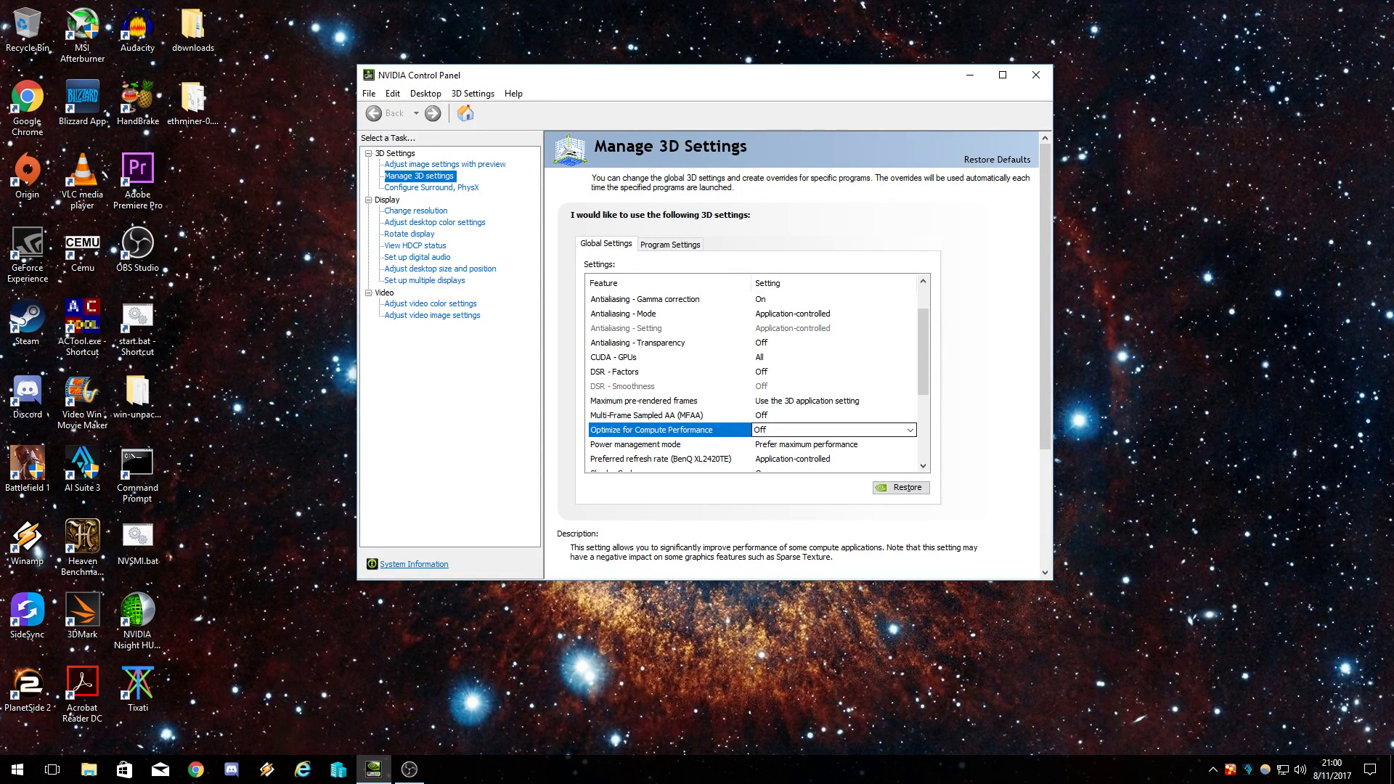
left_click(910, 430)
left_click(871, 454)
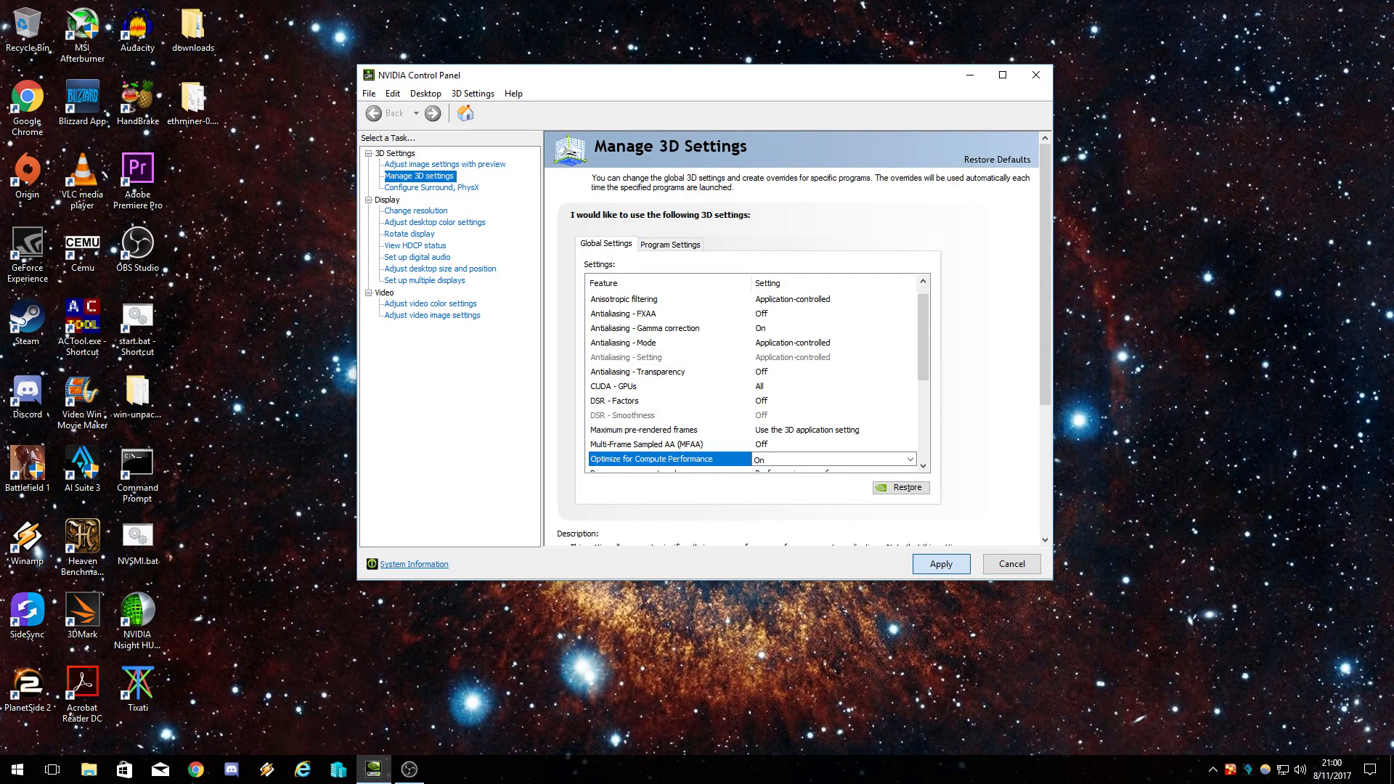
left_click(941, 564)
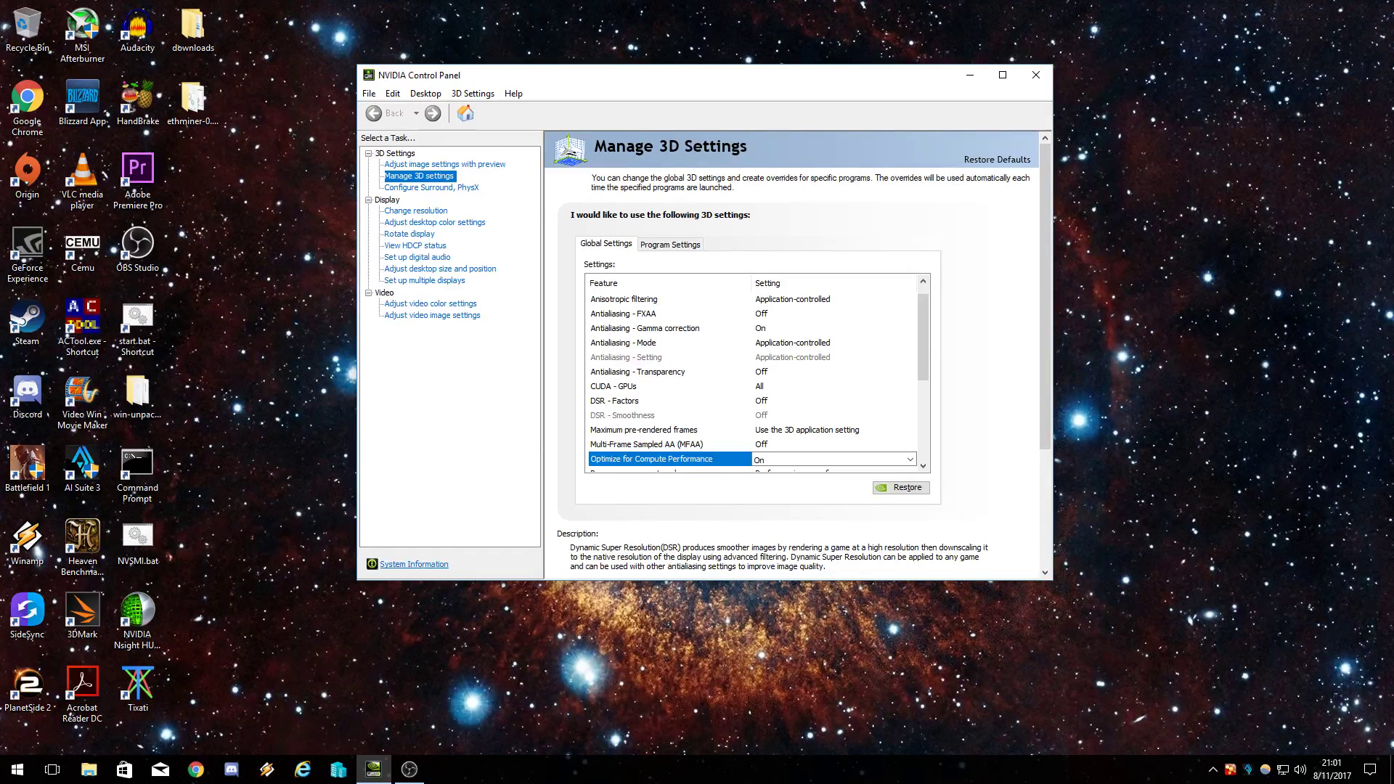
Set DSR - Factors to 1.20x (native resolution) in the global 3D settings
left_click(828, 400)
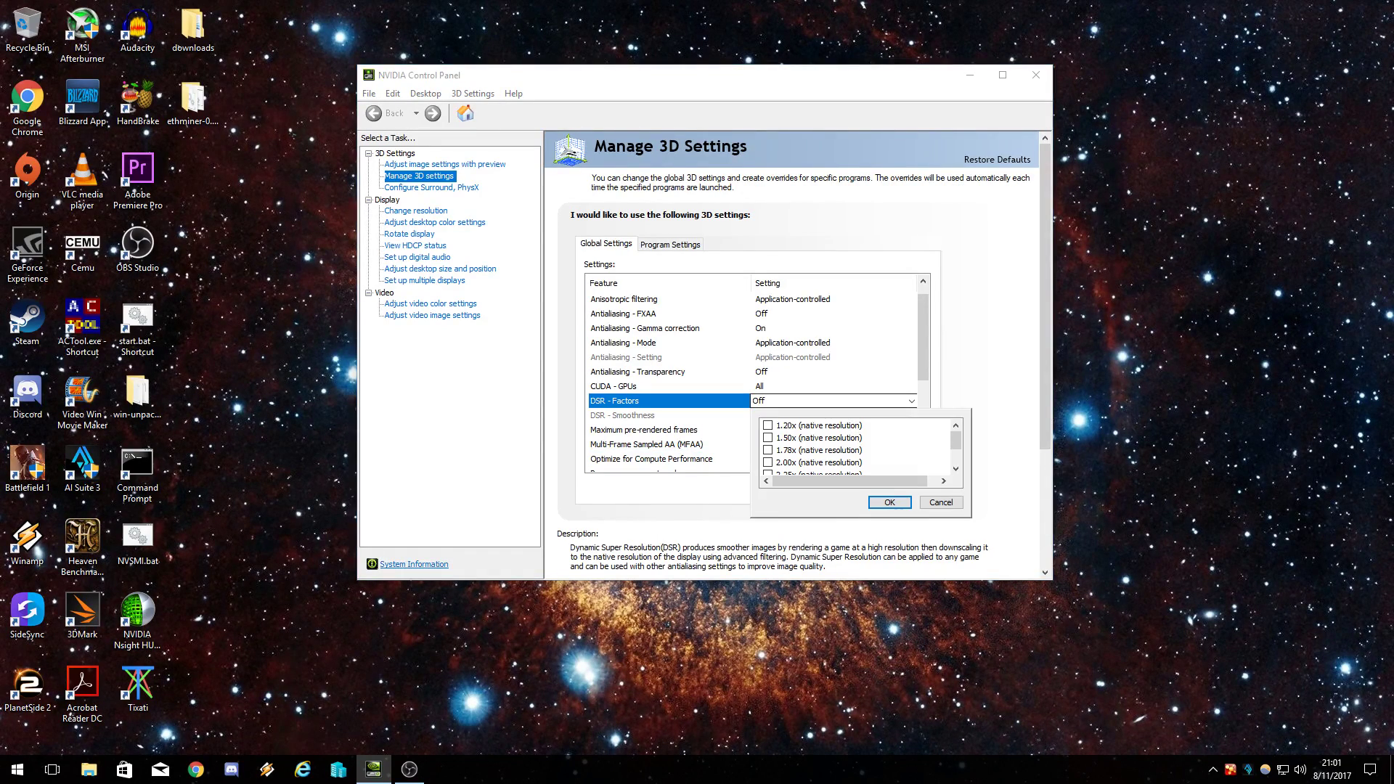
left_click(768, 425)
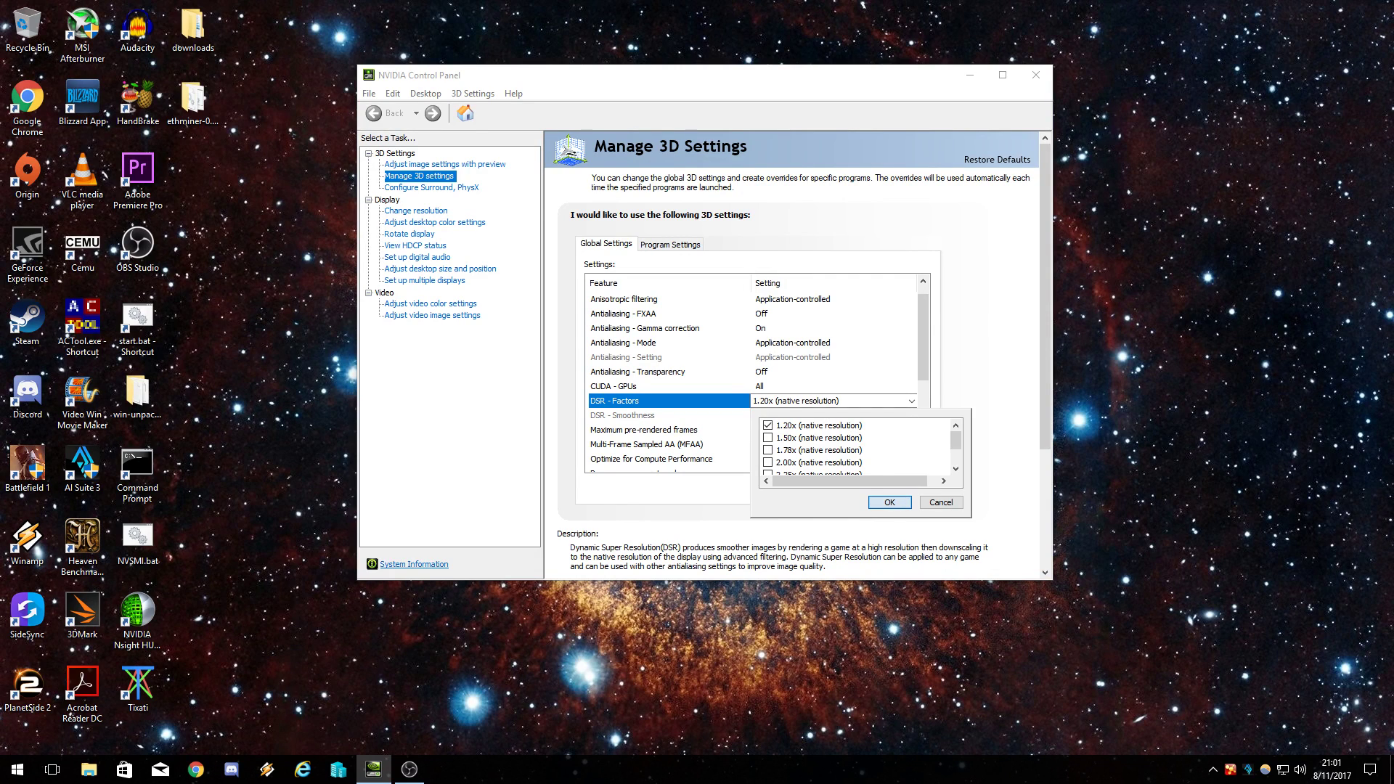
key("Return")
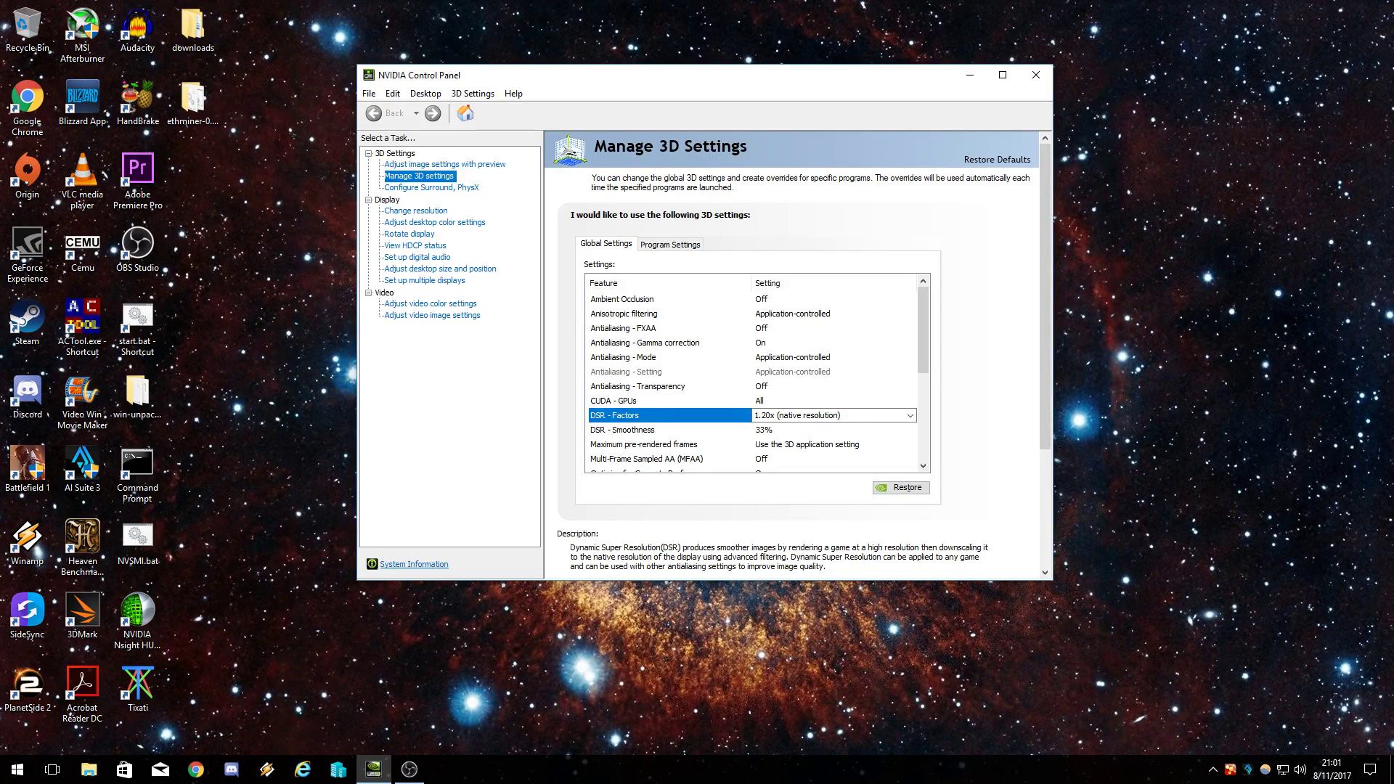
scroll(755, 378, "down", 1)
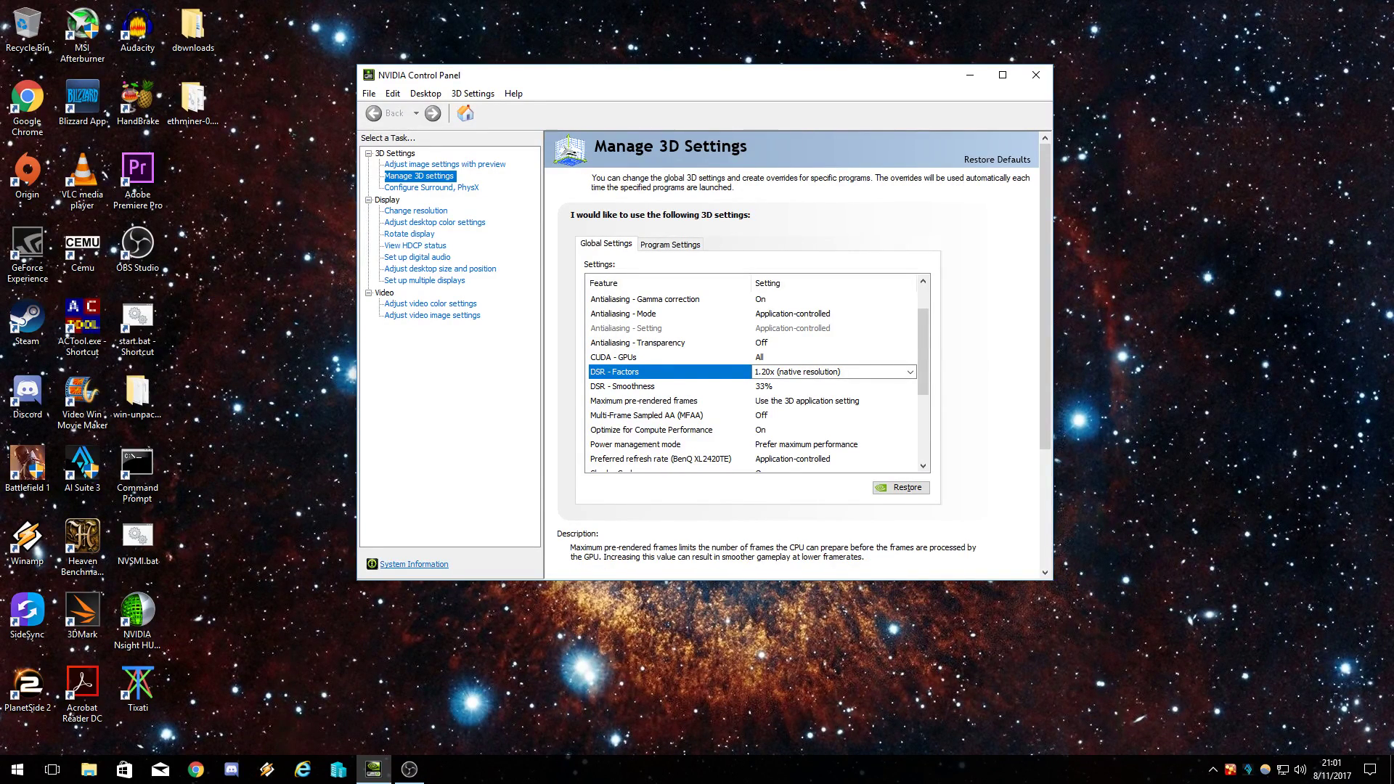
Start the miner again from the start.bat shortcut and close NVIDIA Control Panel, leaving the miner console in view
left_click(137, 323)
double_click(137, 323)
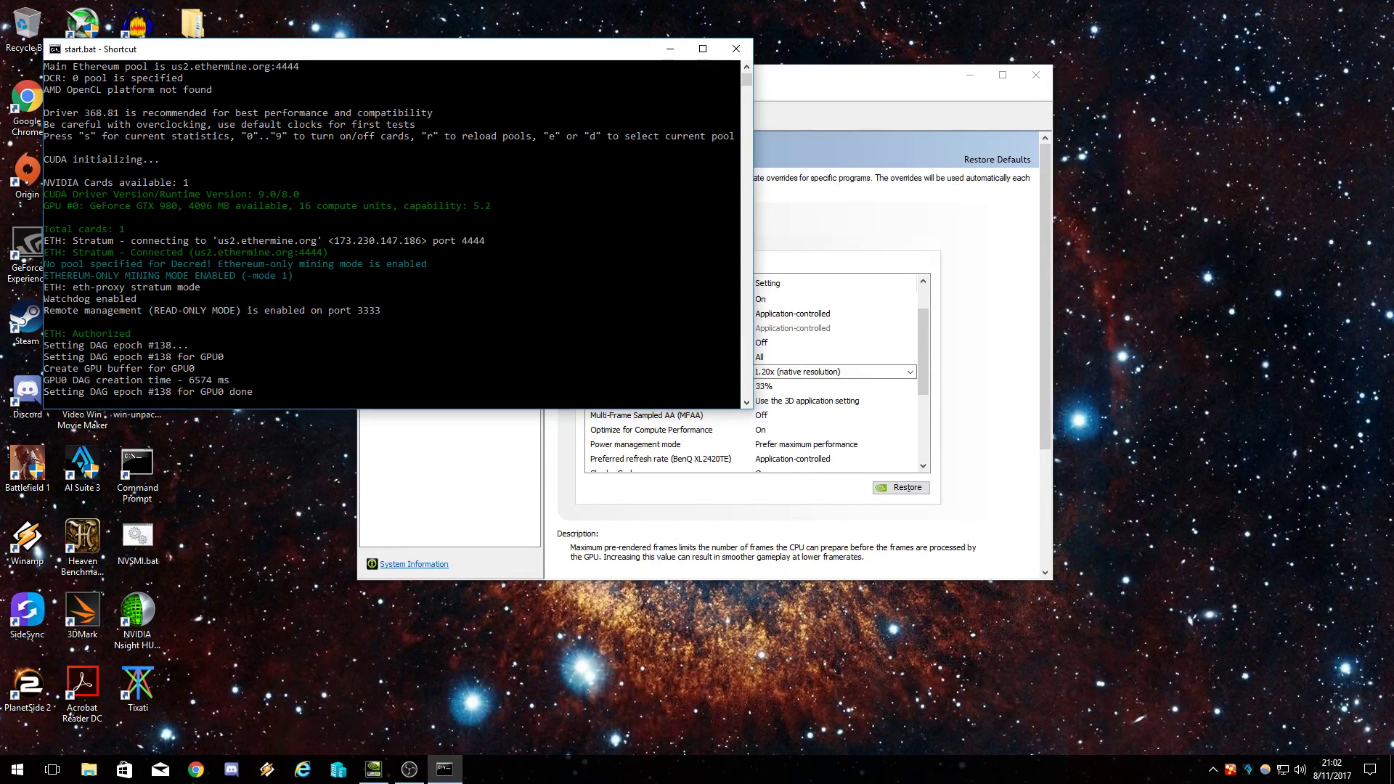
left_click(857, 79)
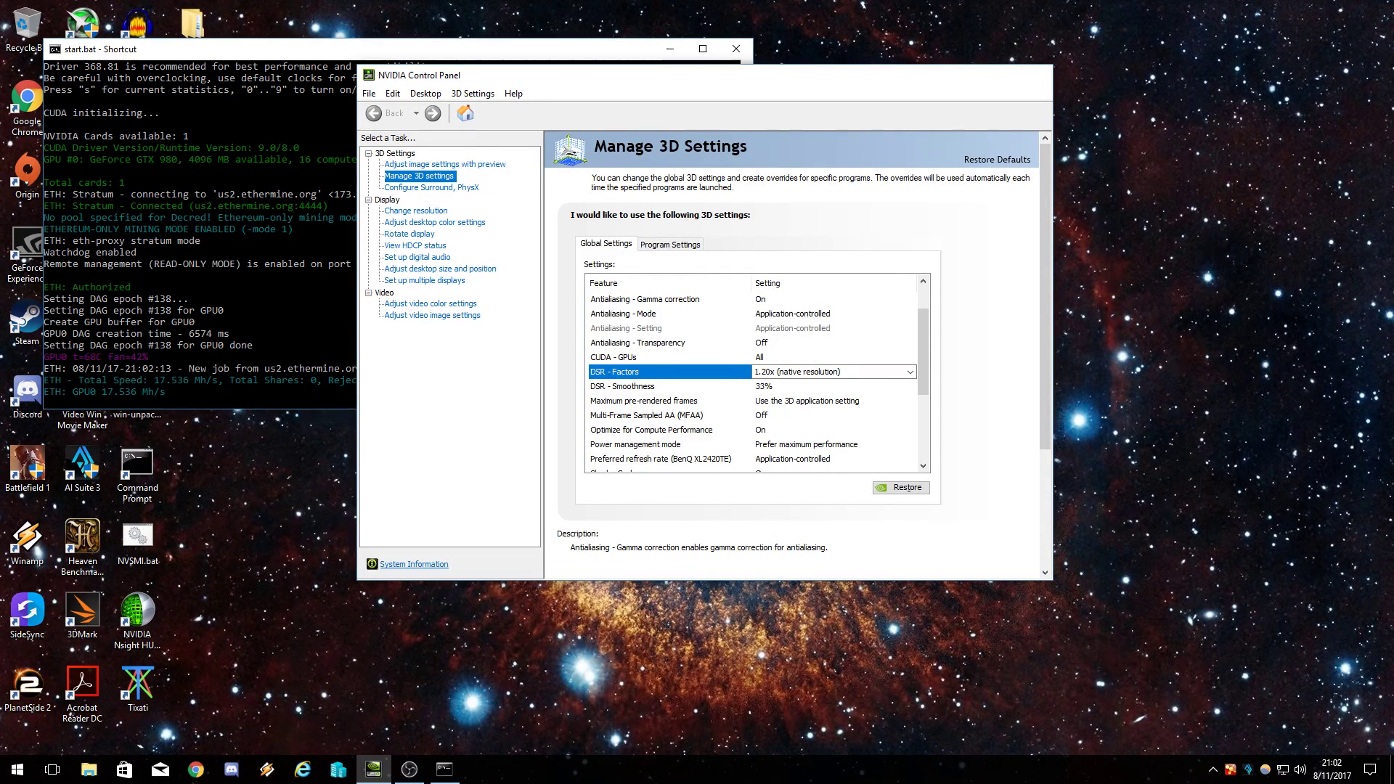
key("alt+F4")
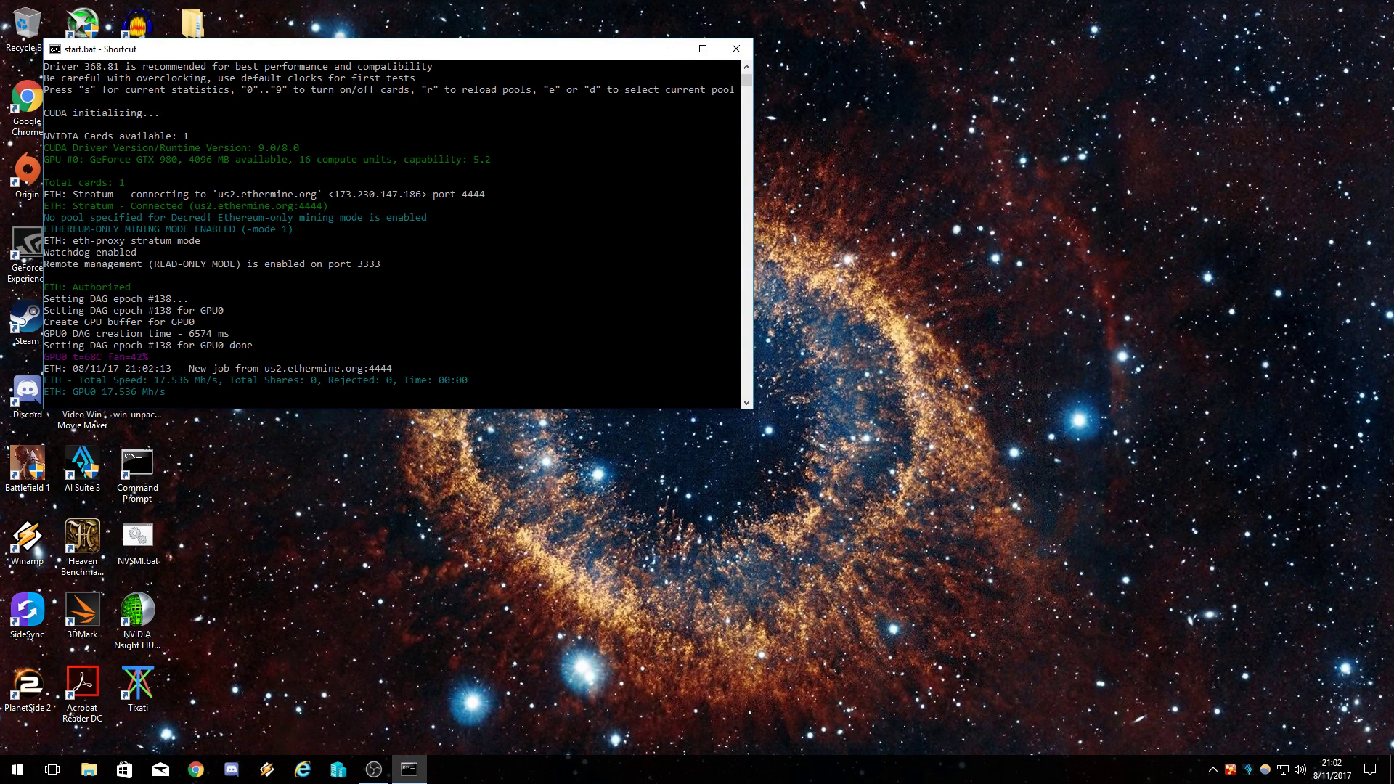
left_click_drag(289, 49, 381, 89)
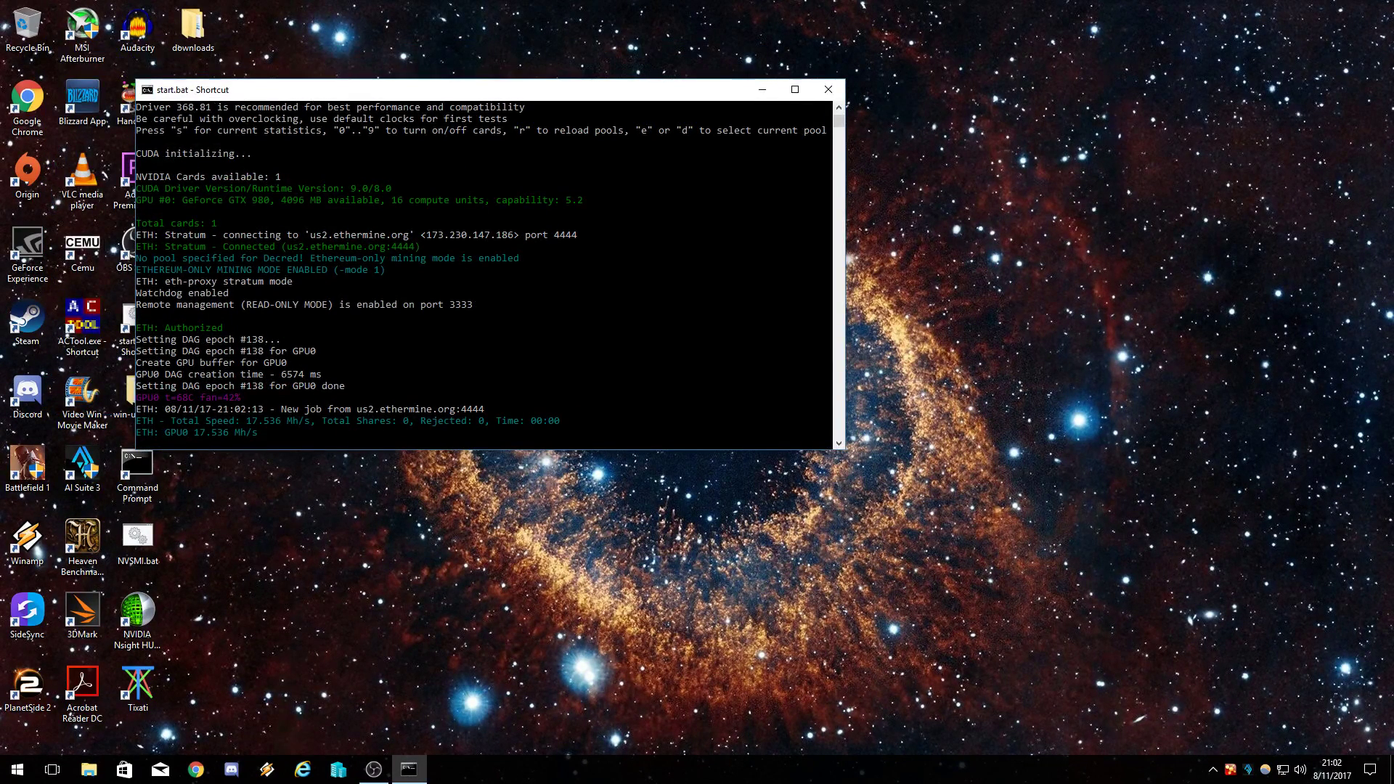
Open MSI Afterburner and apply overclocking profile 3, with core clock +185 MHz and memory clock +255 MHz
left_click(82, 33)
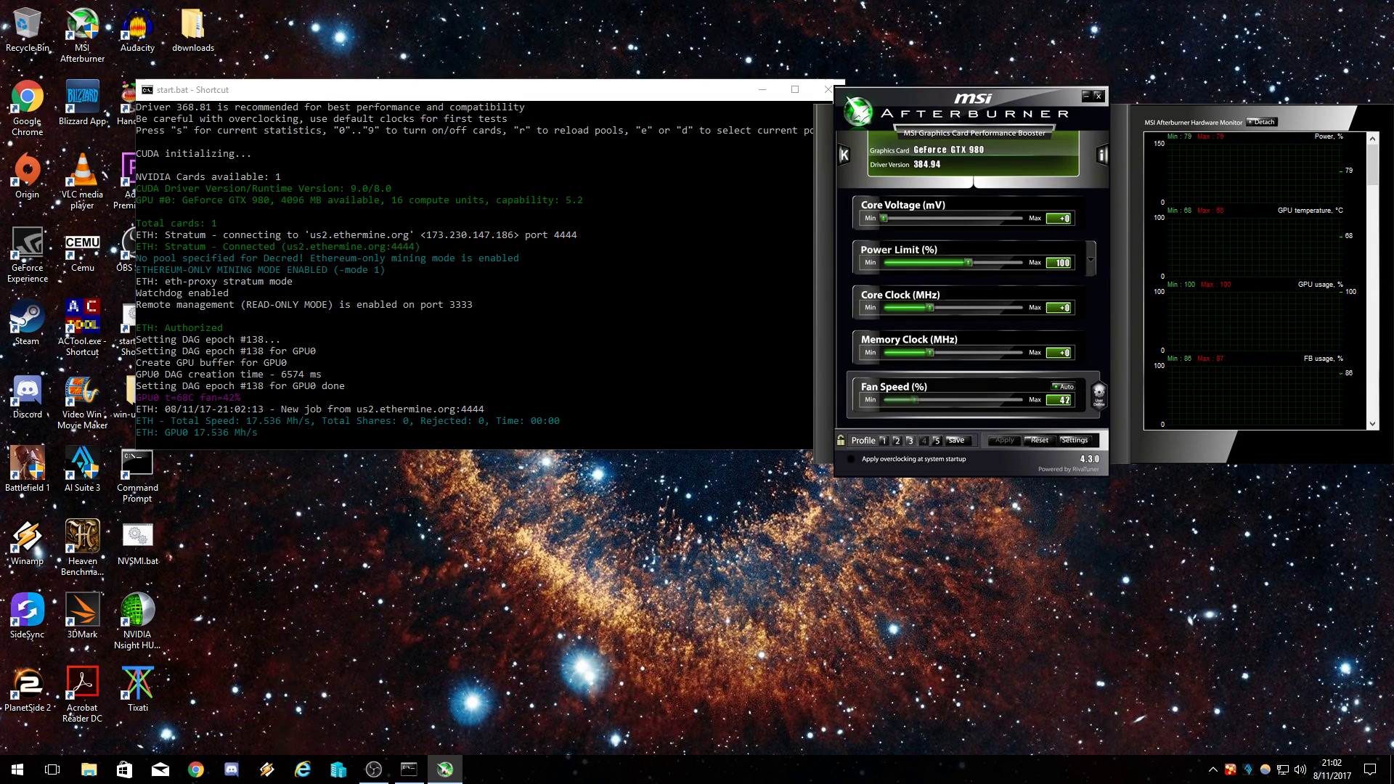
left_click(910, 441)
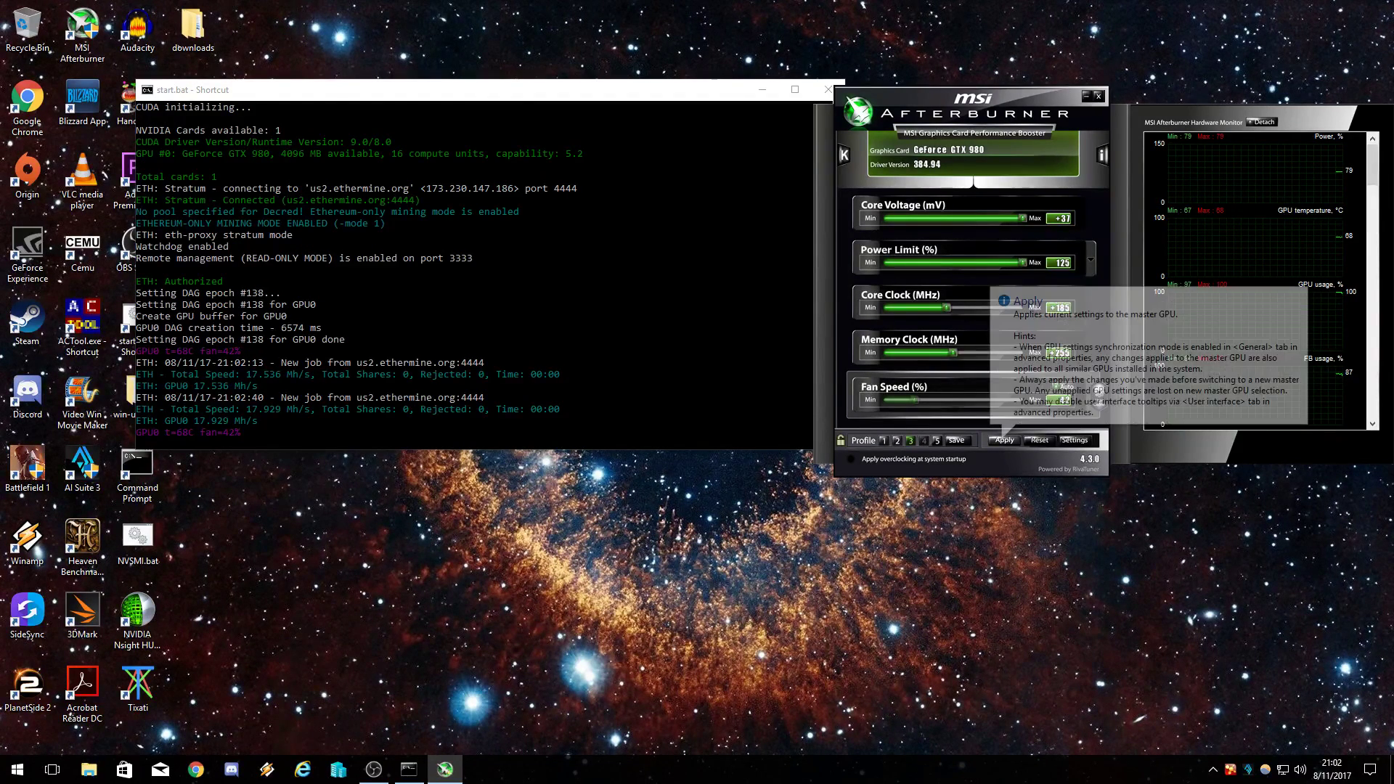
left_click(1004, 440)
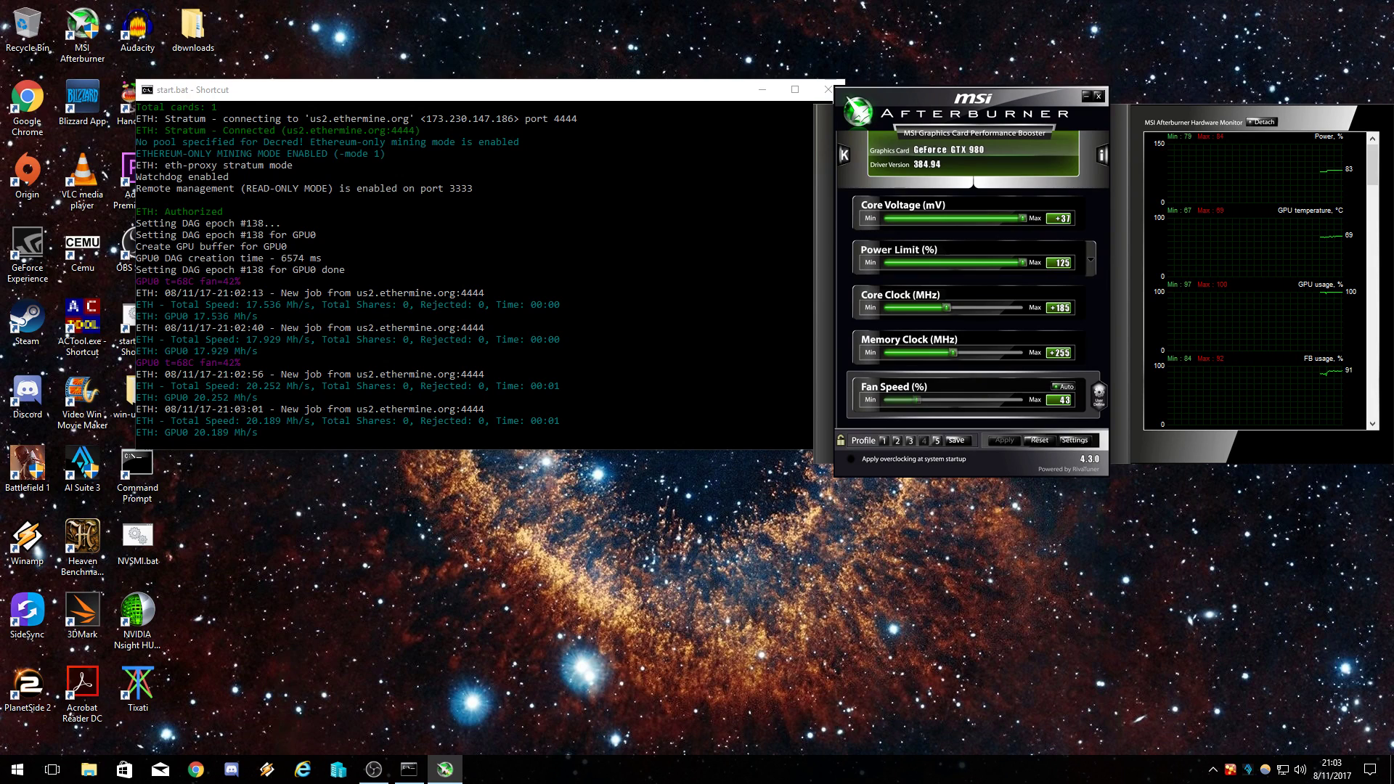
Return the graphics card to stock clocks by applying Afterburner profile 5, and close the miner console
left_click(937, 441)
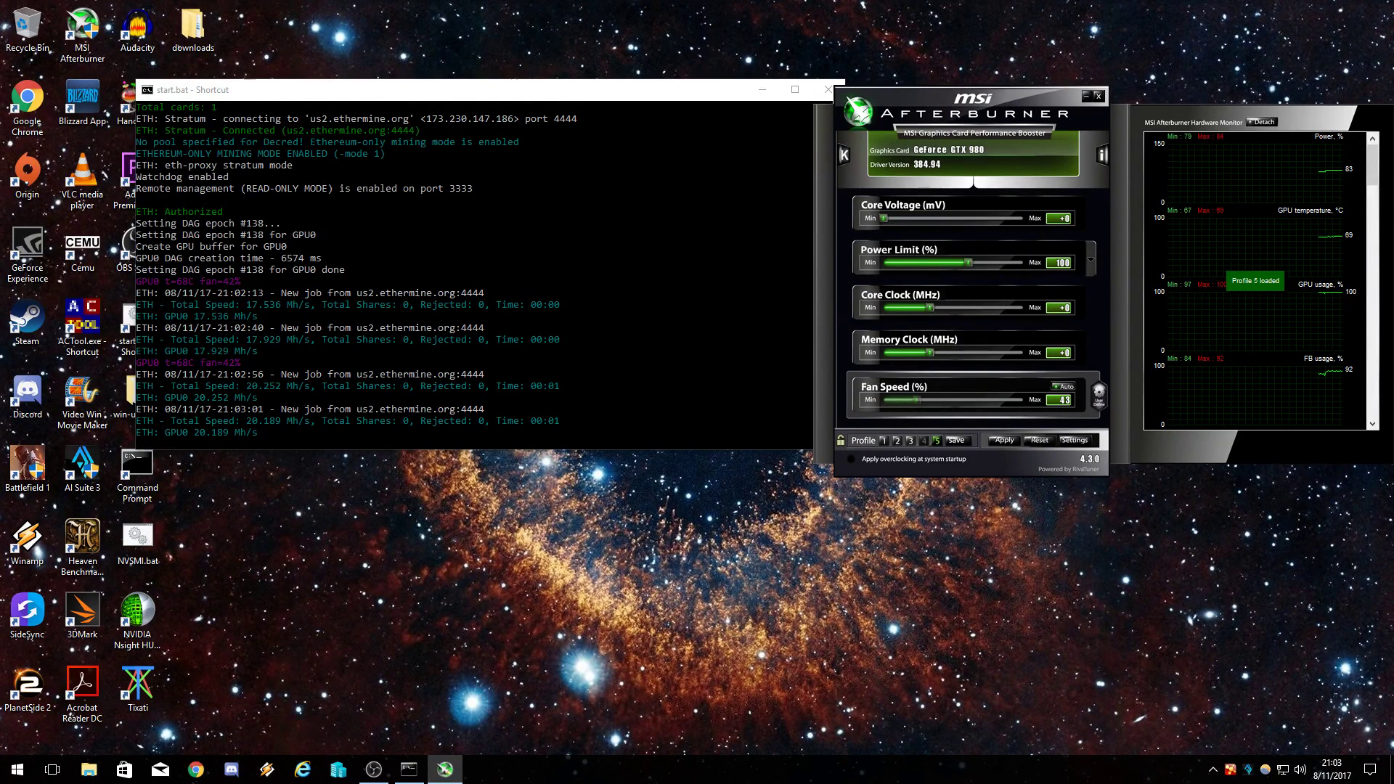
left_click(1005, 440)
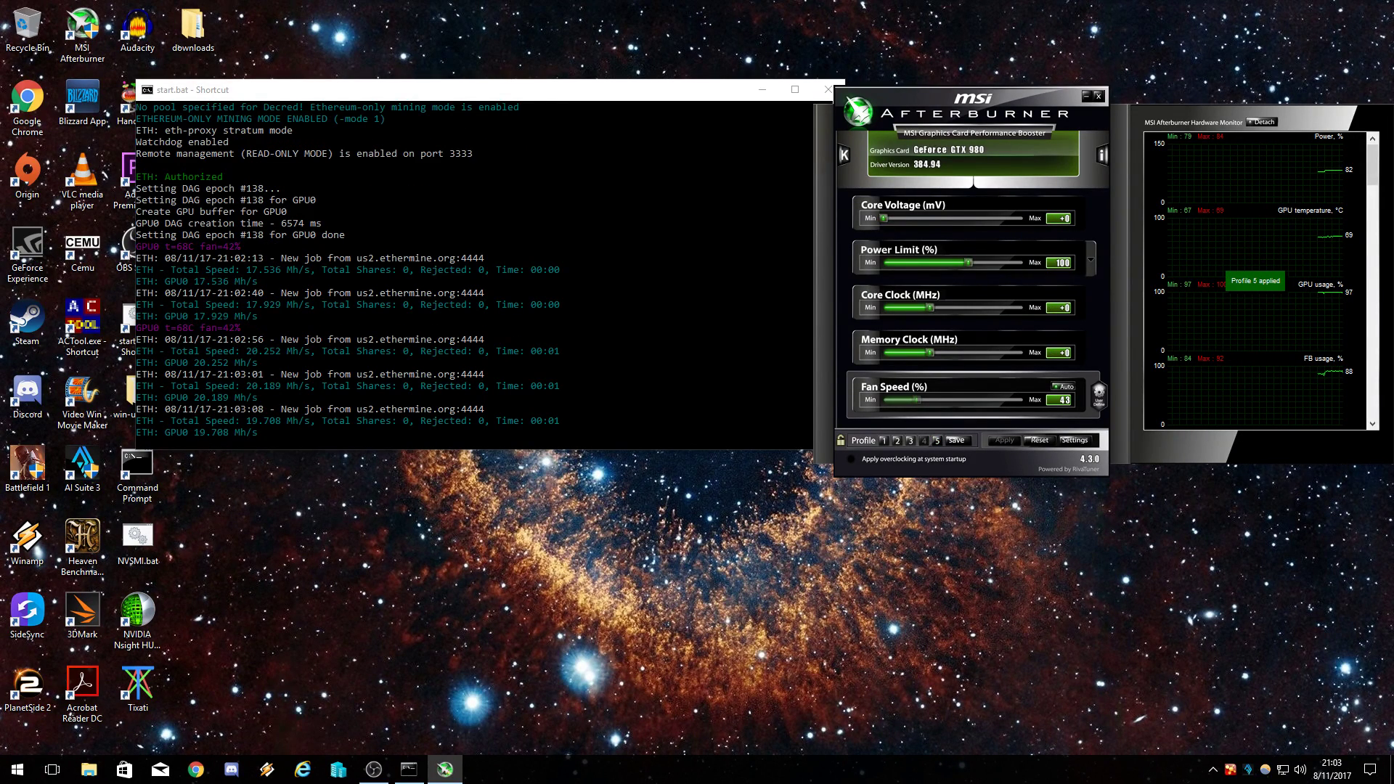
left_click(479, 90)
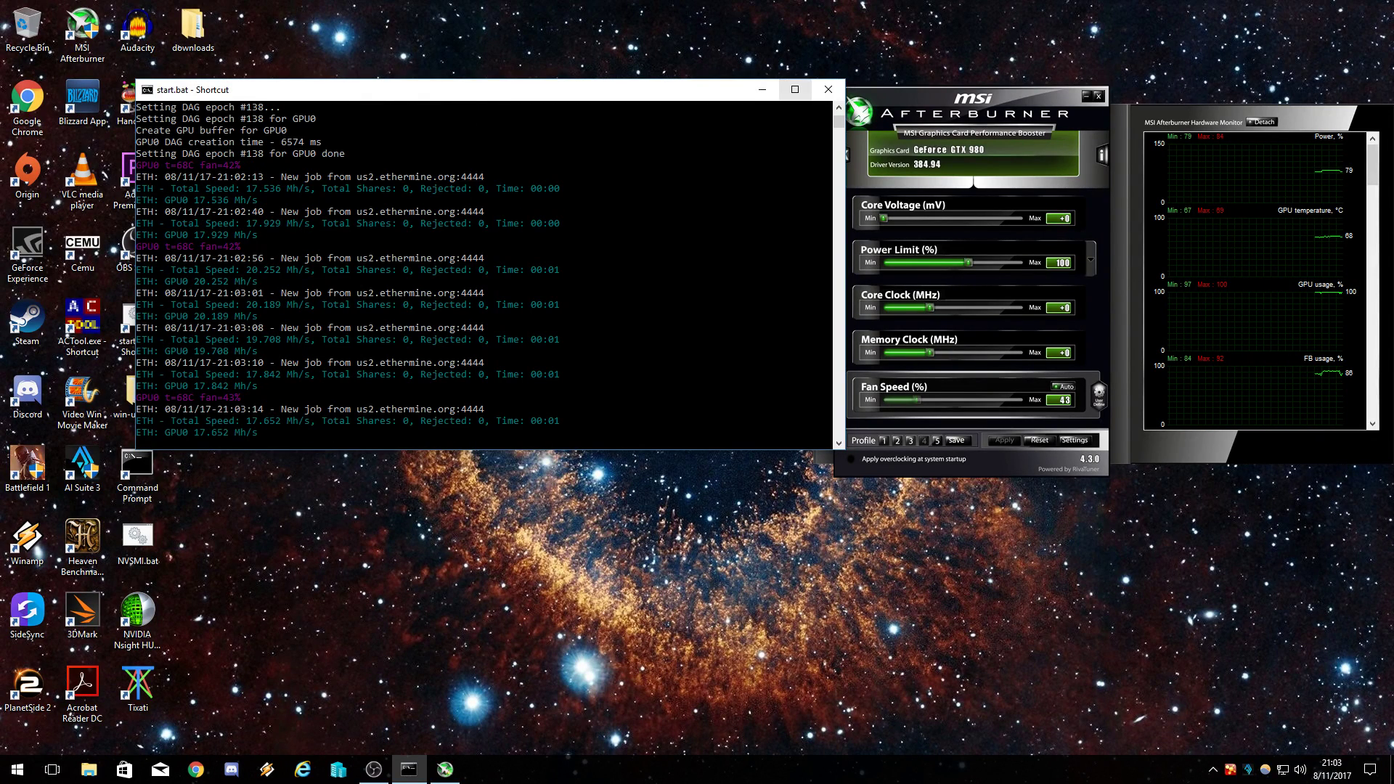
left_click(829, 89)
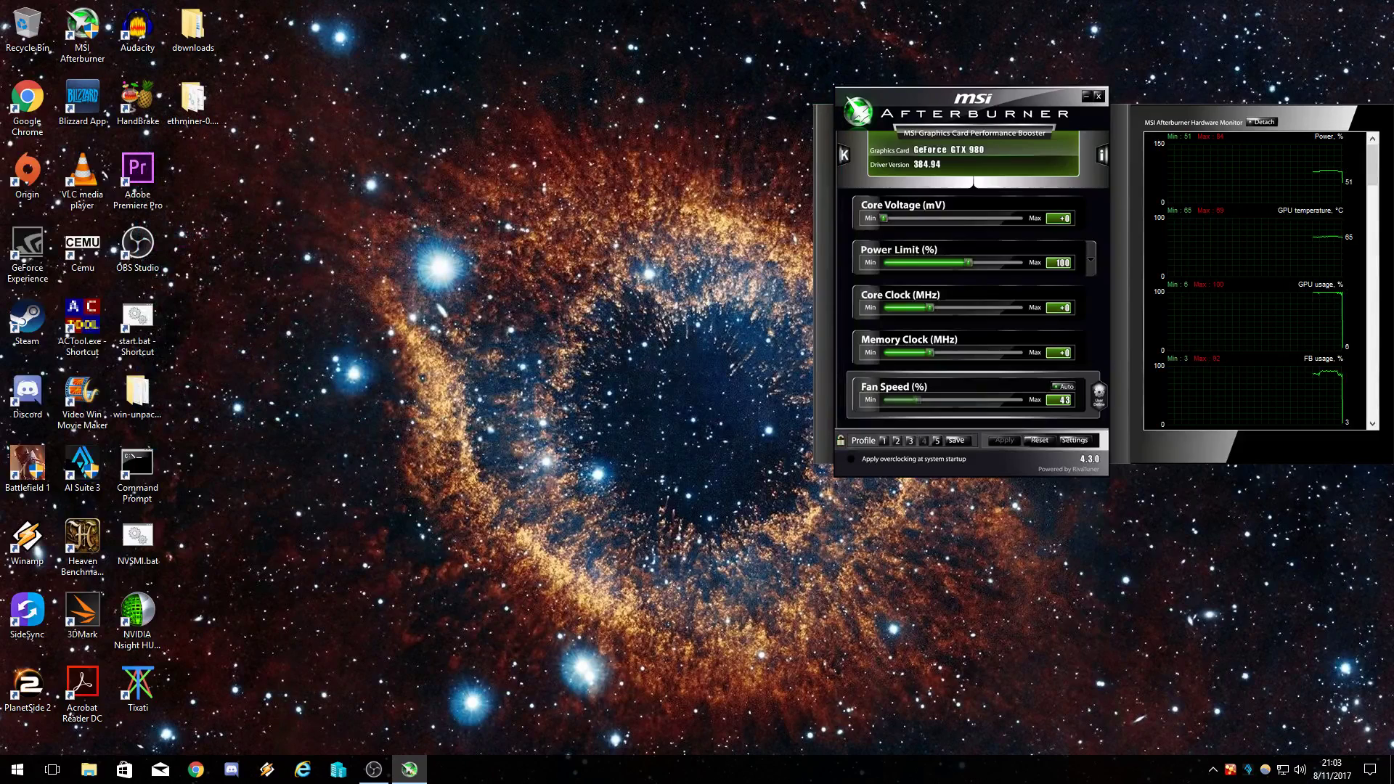
left_click_drag(904, 100, 862, 116)
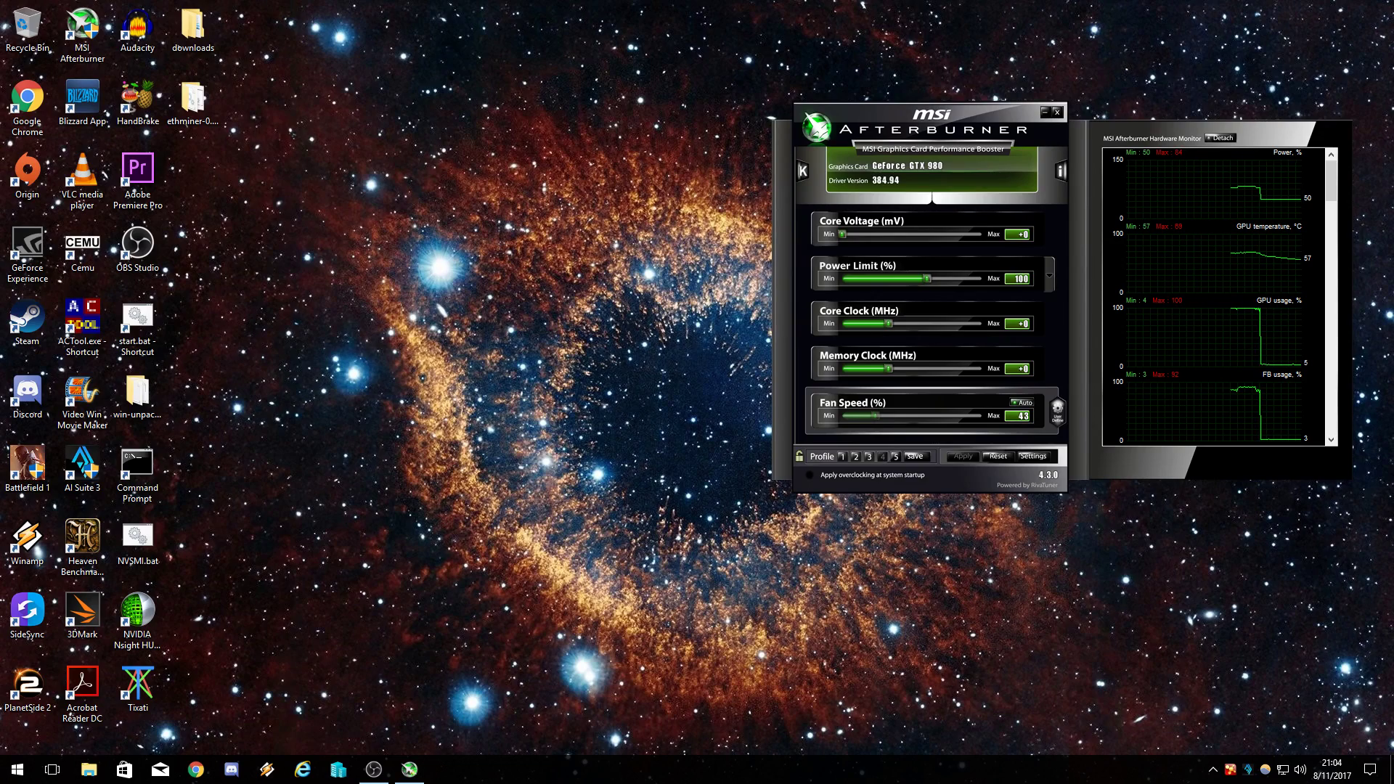
left_click(373, 769)
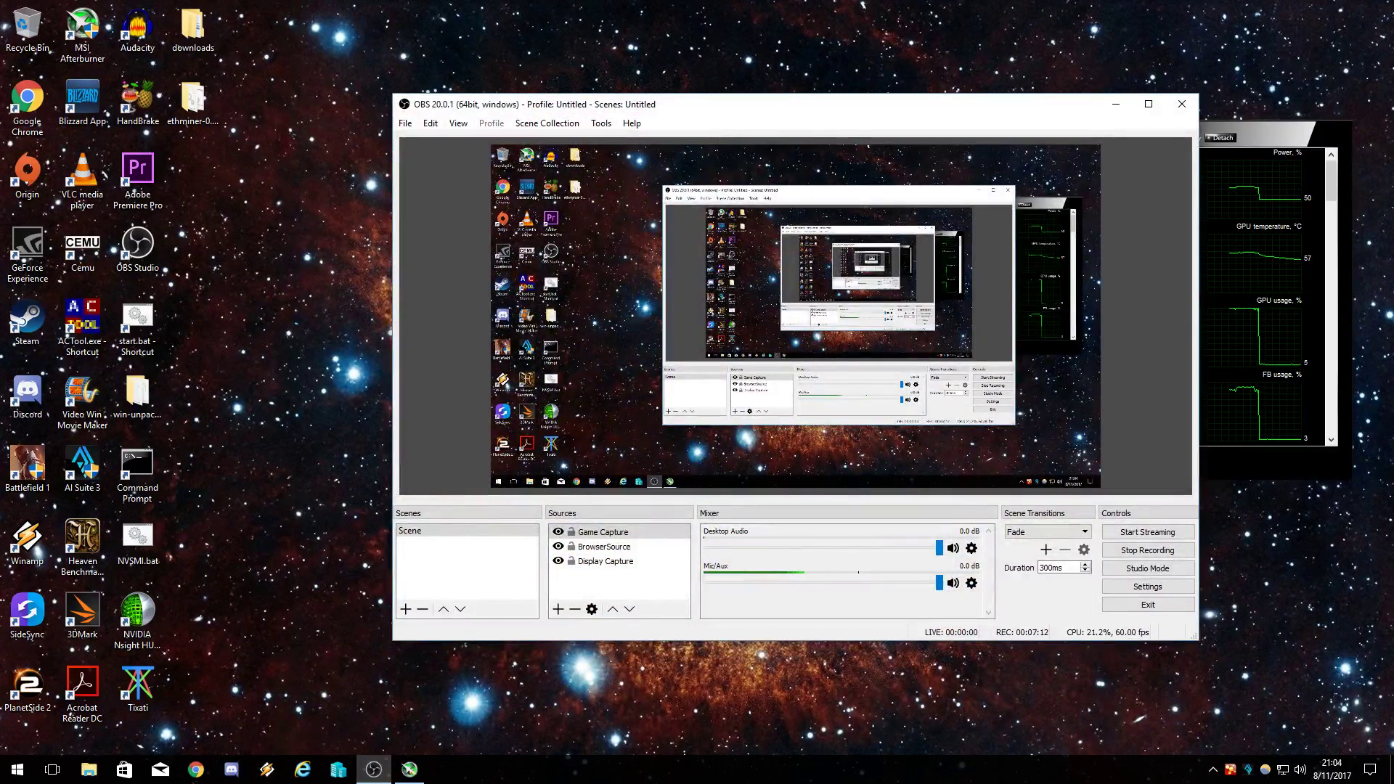